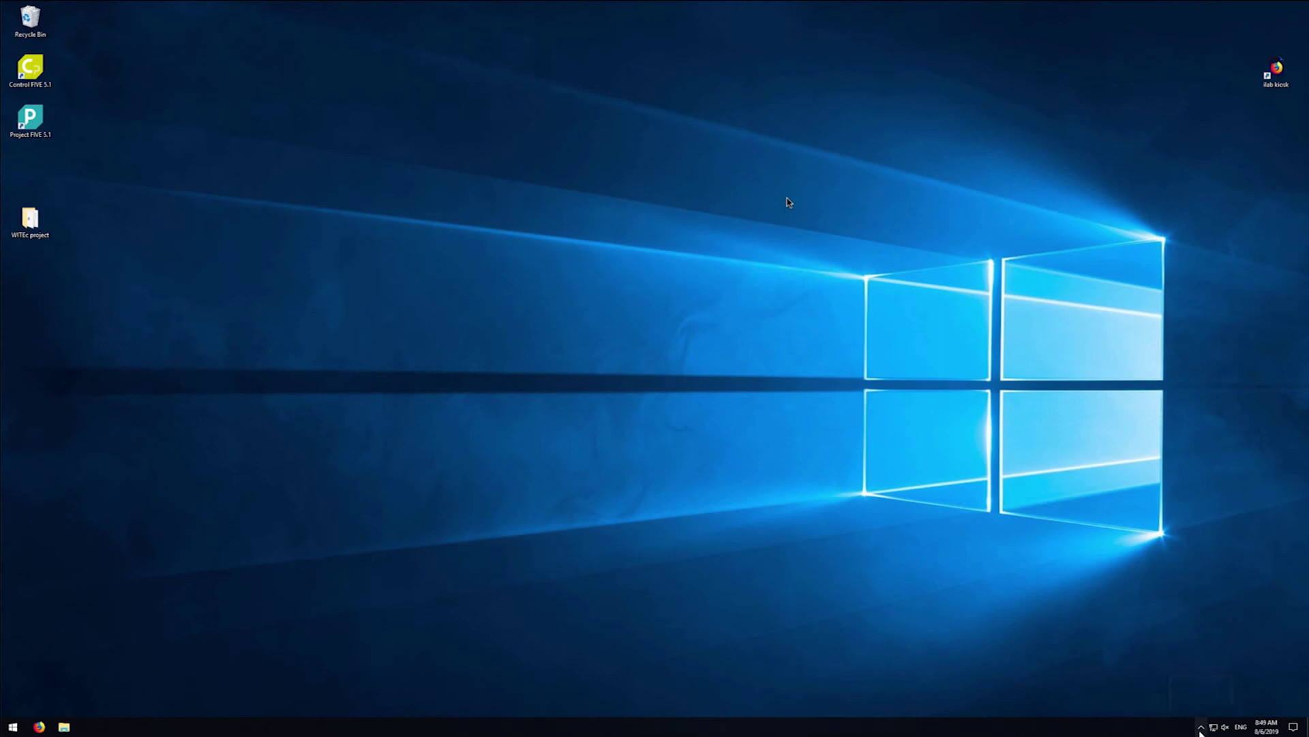
Check the WITec Service Monitor status in the tray, then launch Control FIVE 5.1.
click(1201, 727)
click(1180, 707)
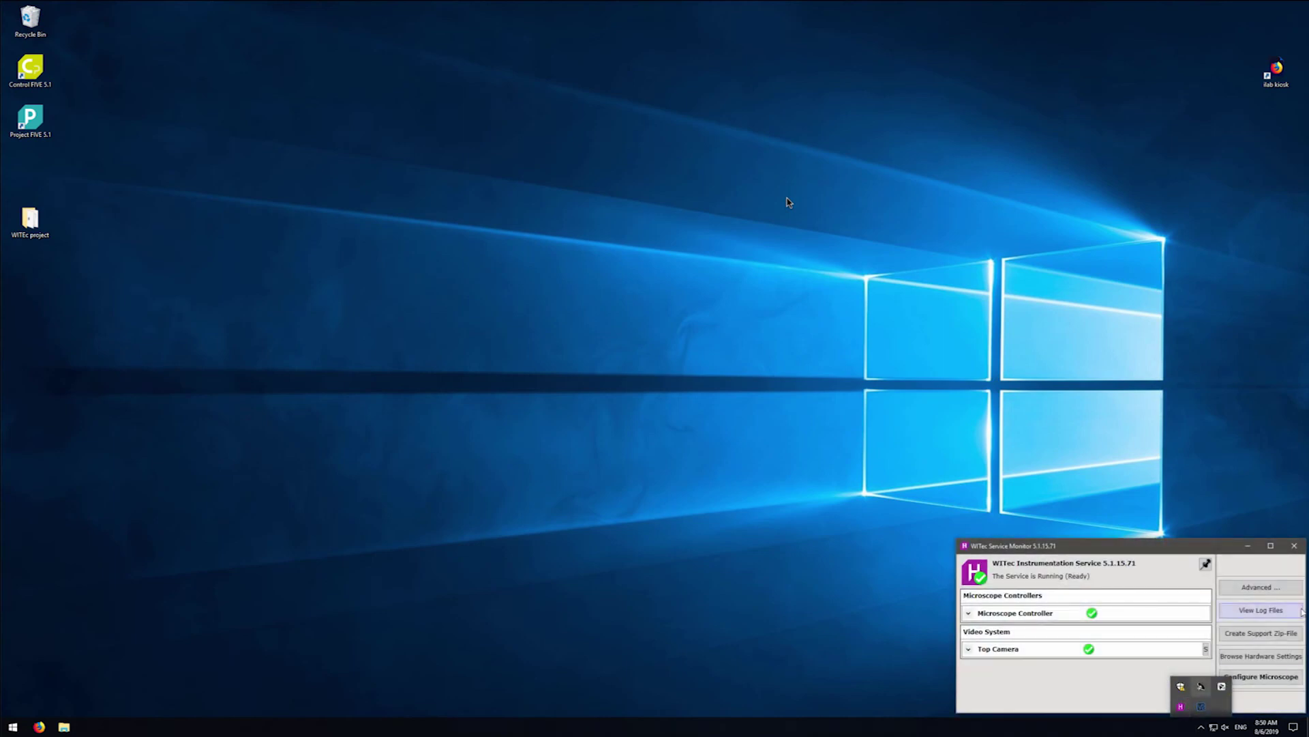
click(1299, 547)
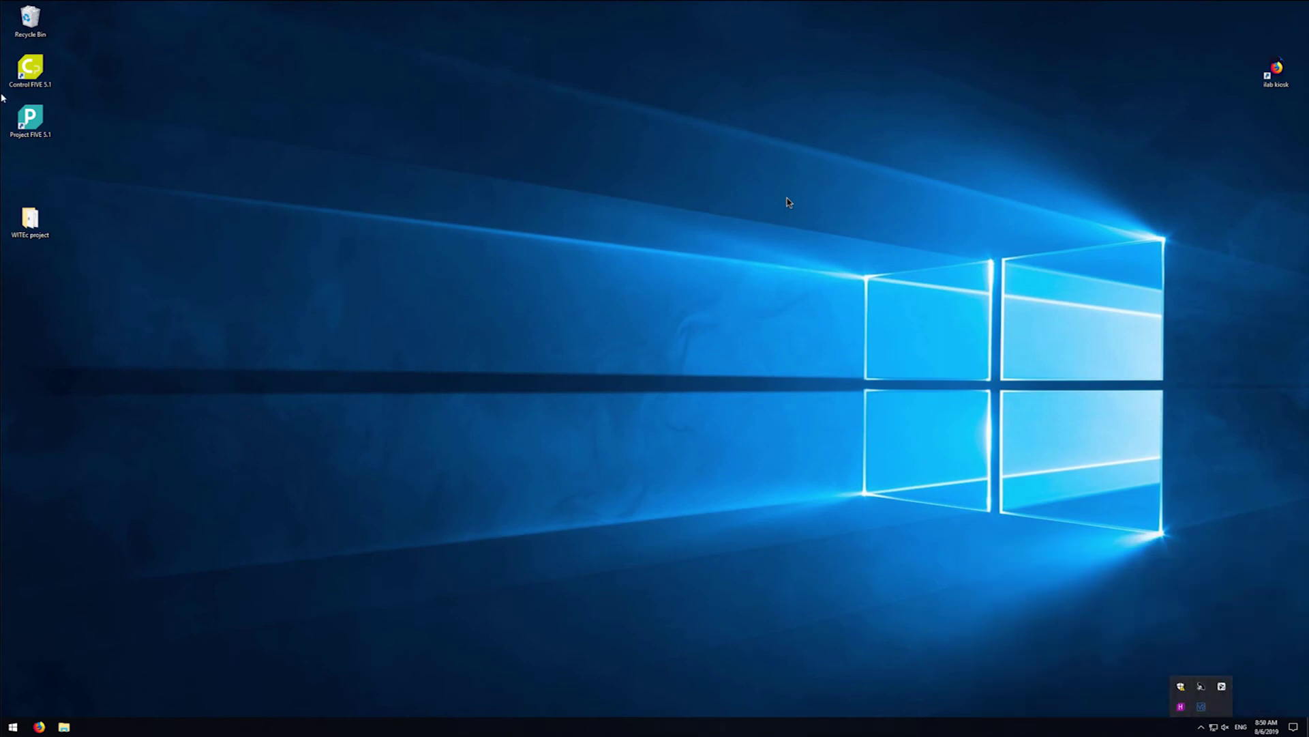
click(27, 75)
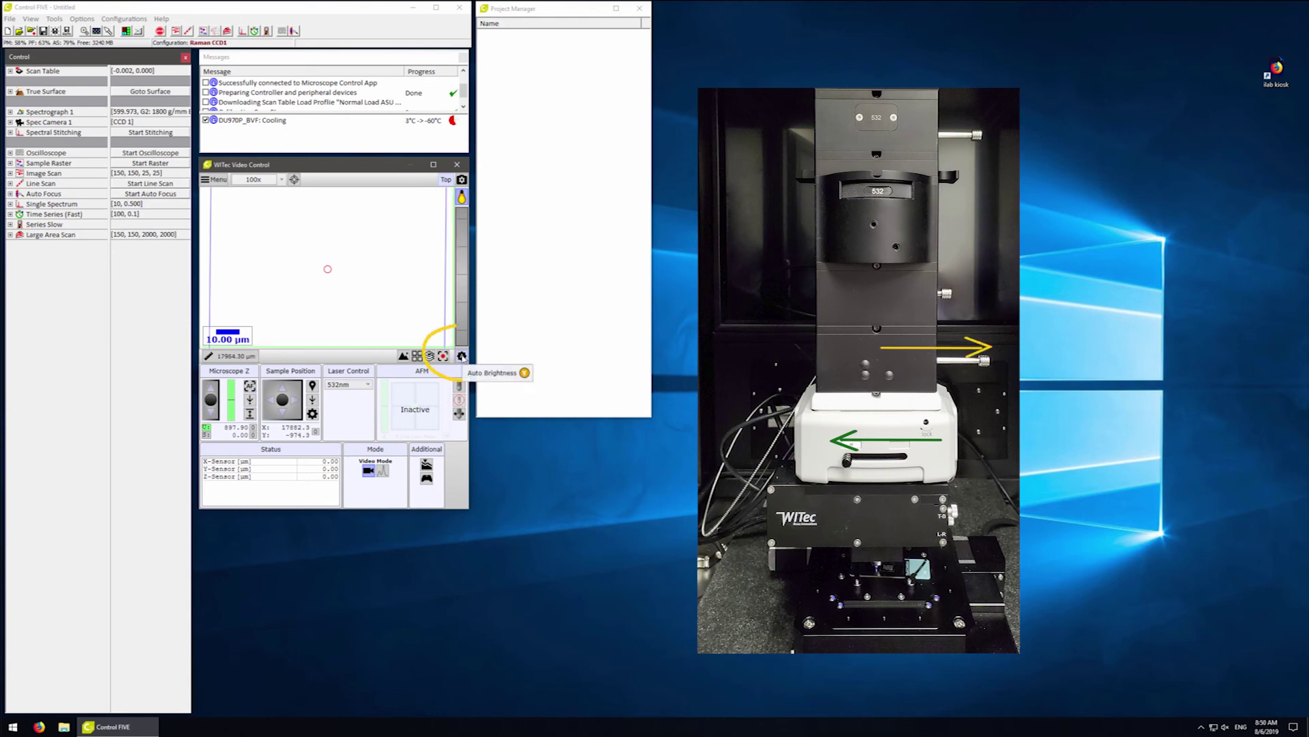
Once Control FIVE has loaded, apply Auto Brightness to the live 100x video.
click(462, 356)
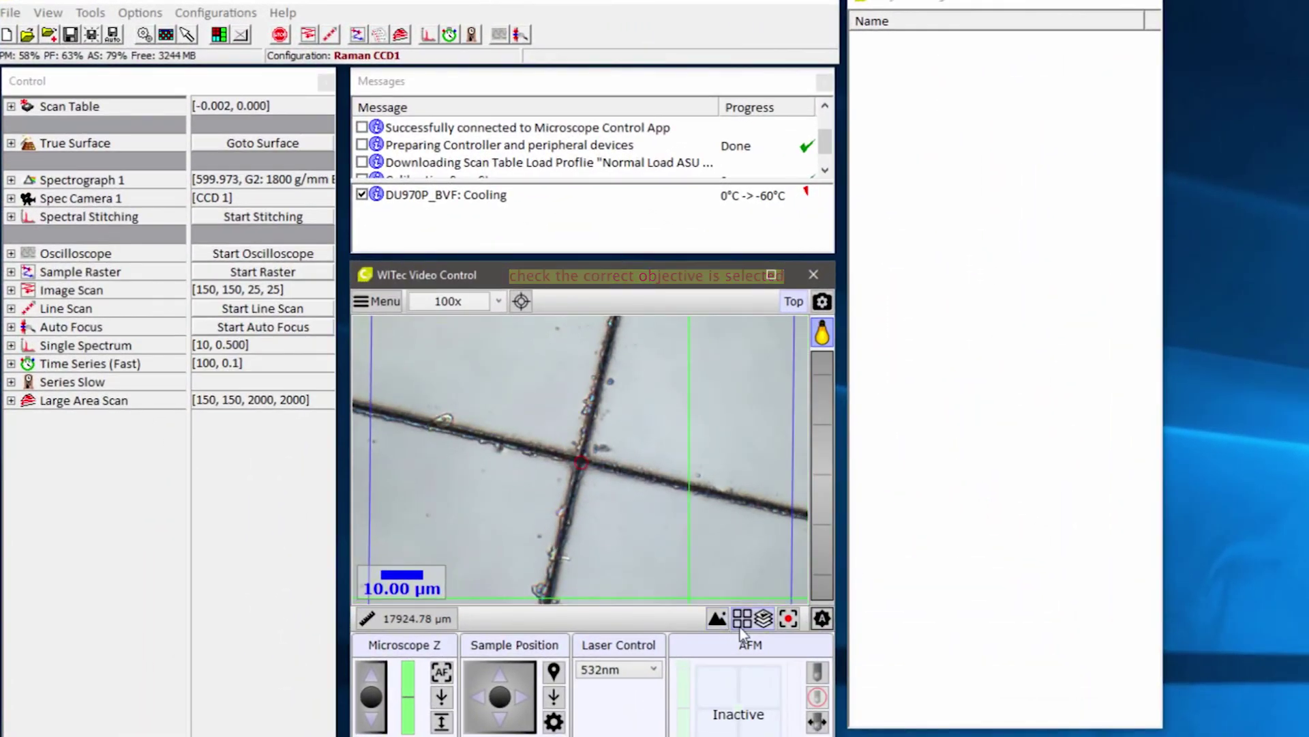
Acquire a still video image of the focused crossed fibers.
click(718, 622)
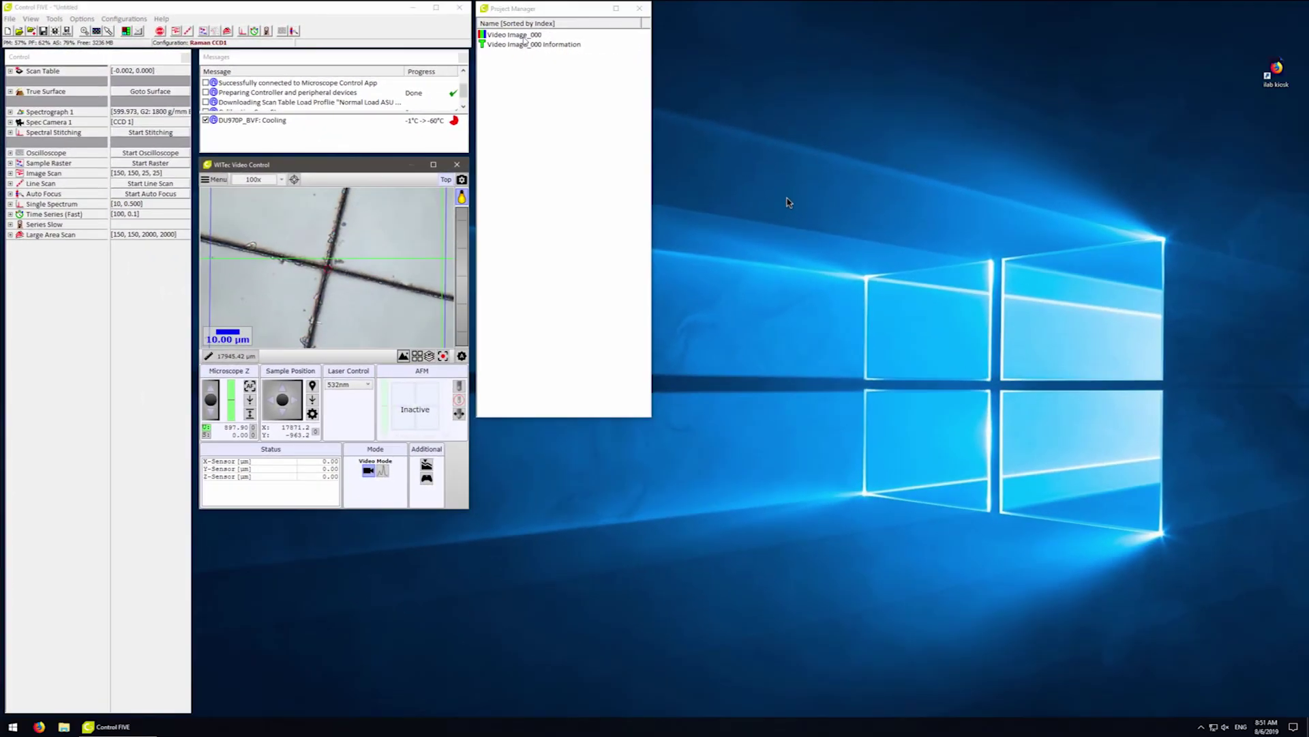
Open Video Image_000 from the Project Manager.
double_click(778, 40)
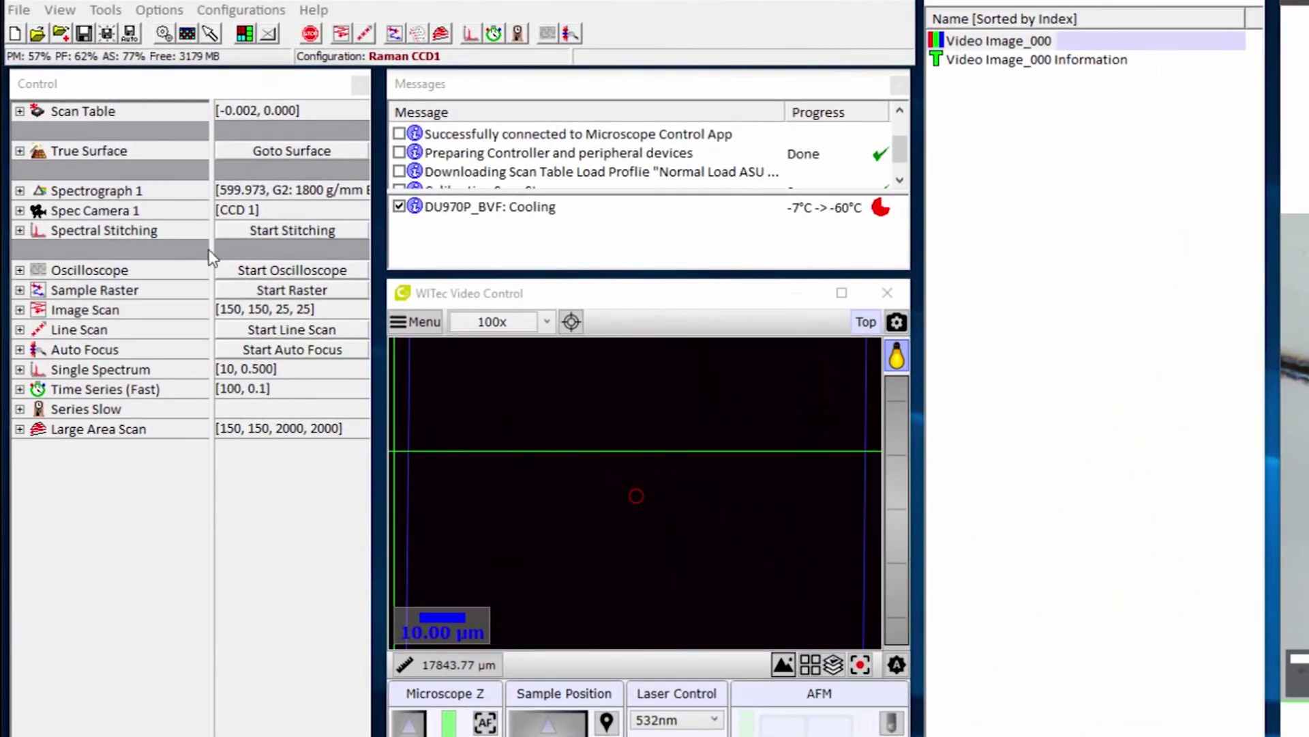
Run the oscilloscope briefly, then stop it, keeping the spectrum with its peak near 520 rel. 1/cm.
click(20, 270)
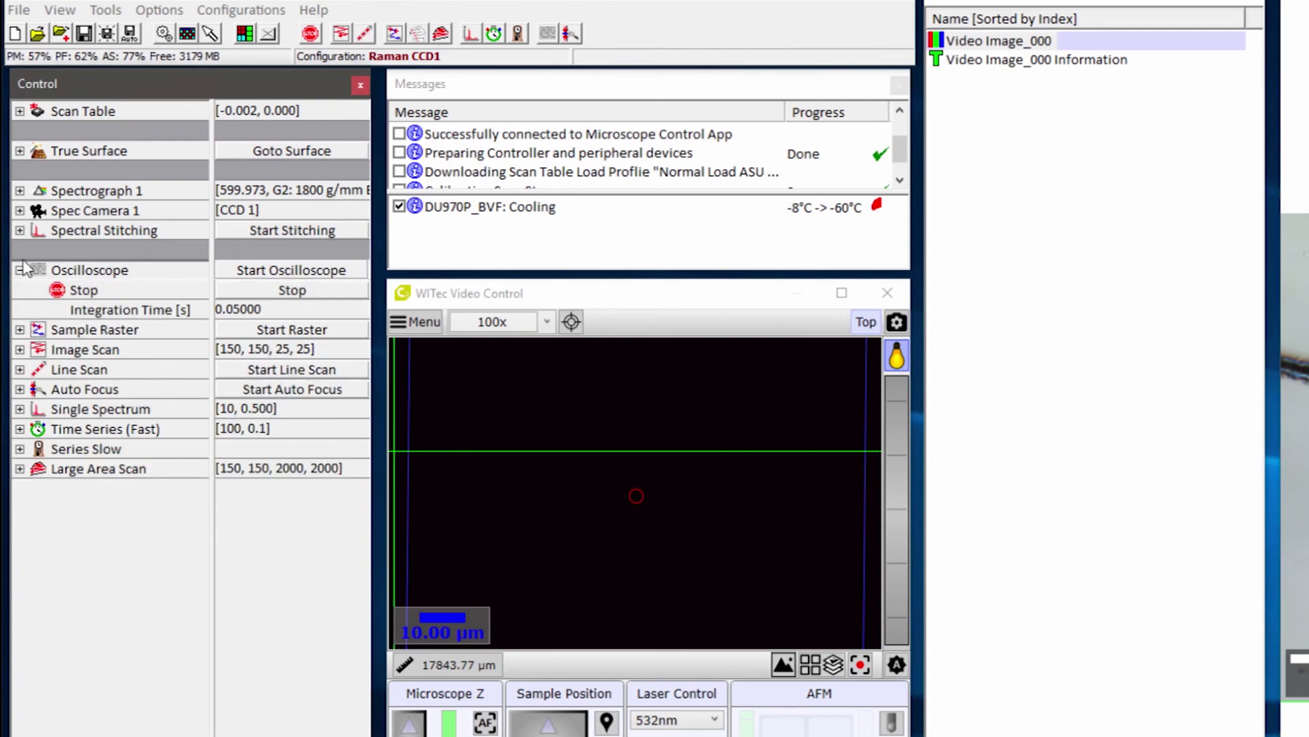
click(281, 272)
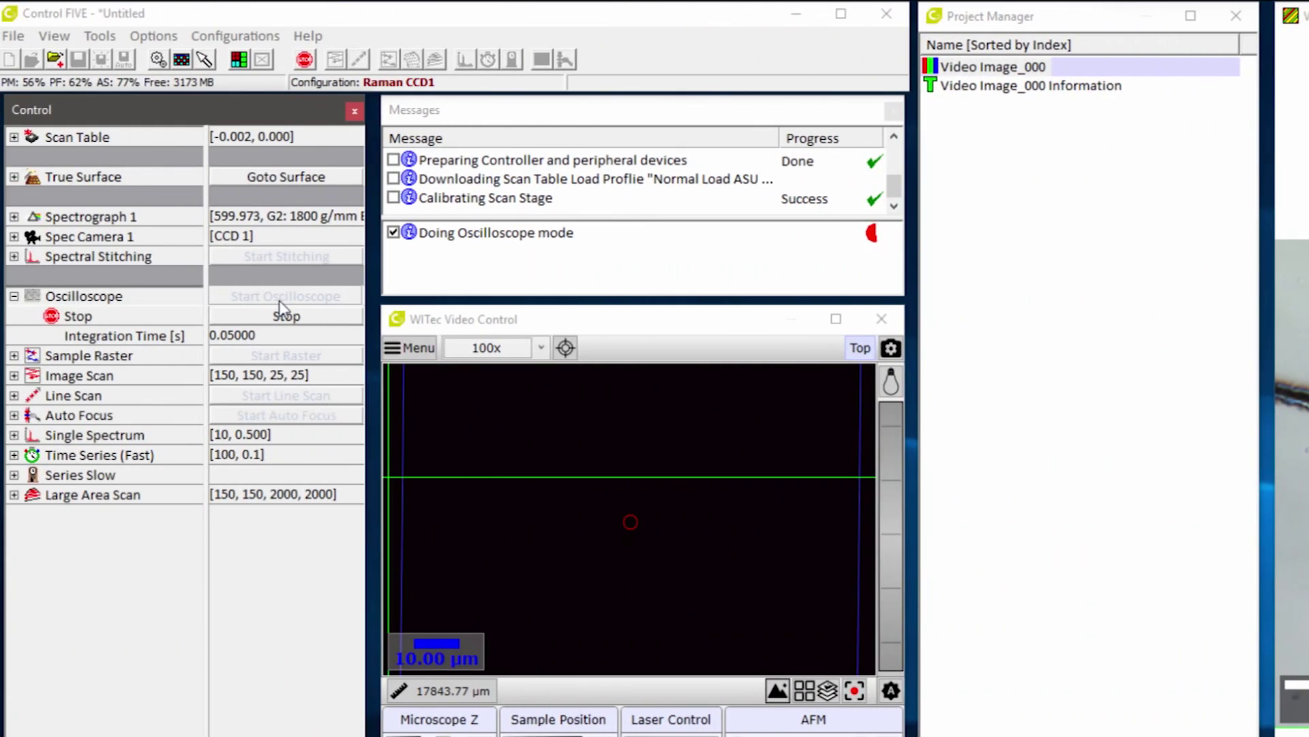
click(284, 316)
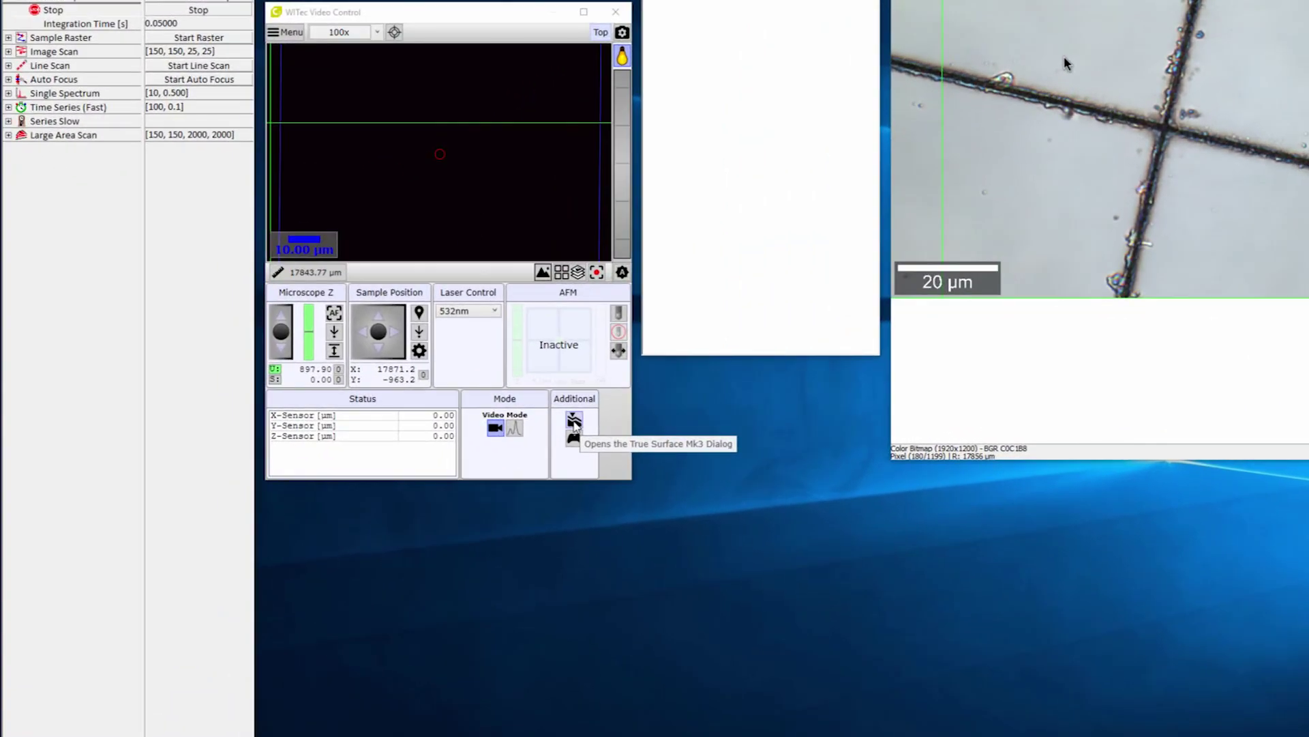
Start True Surface Mk3 tracking and raise the Signal four steps until the difference nears zero.
click(574, 422)
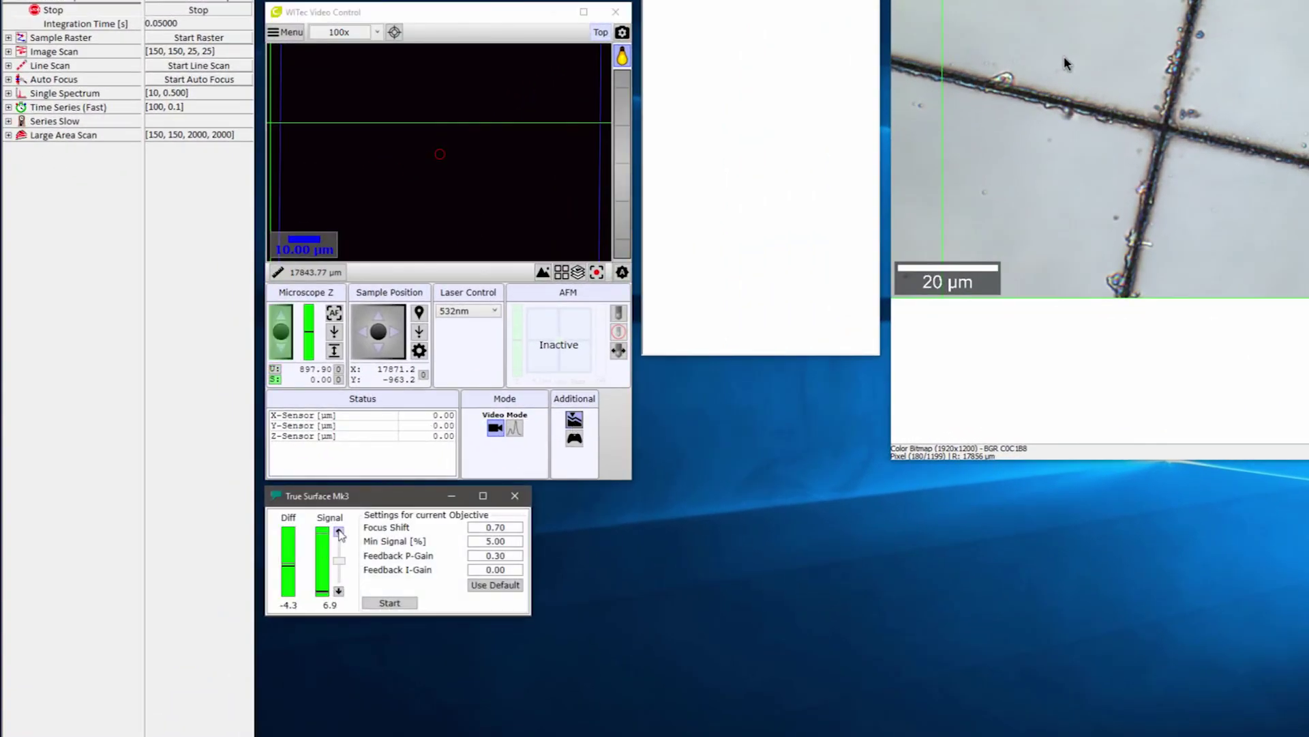
click(382, 604)
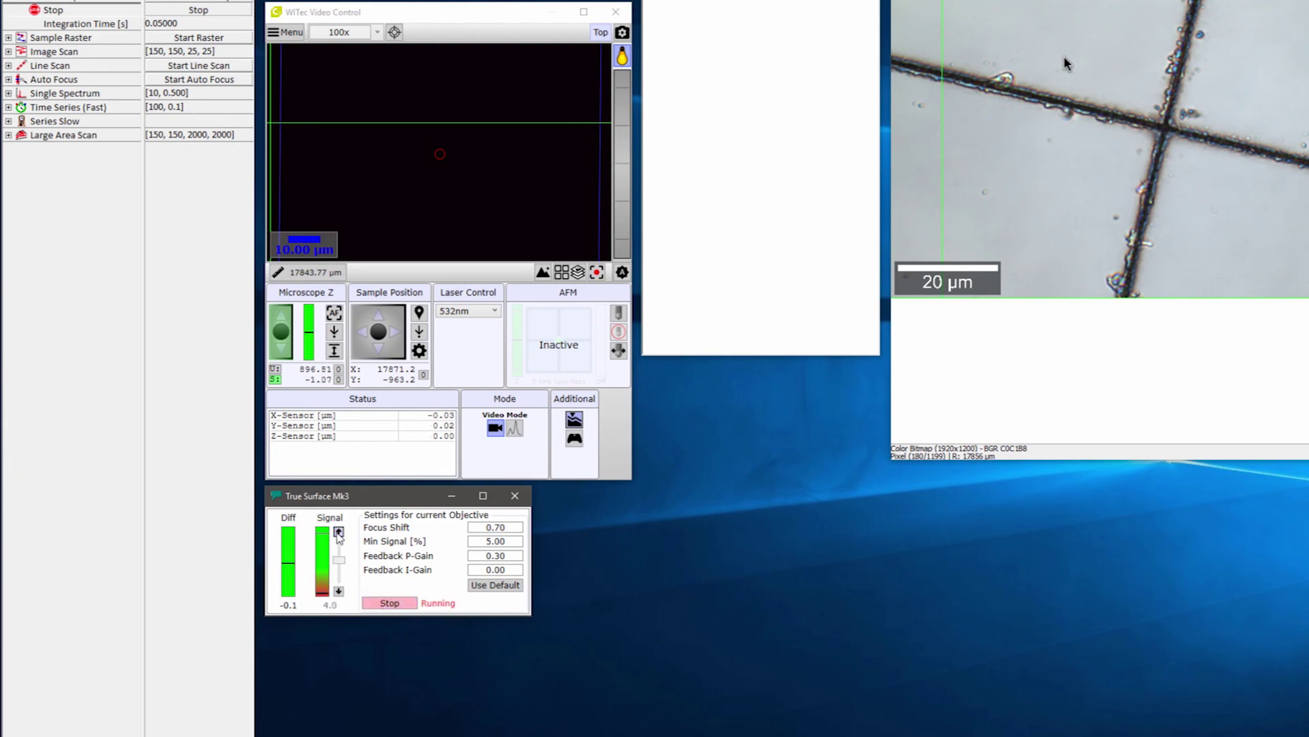
click(338, 532)
click(338, 532)
click(339, 532)
click(338, 532)
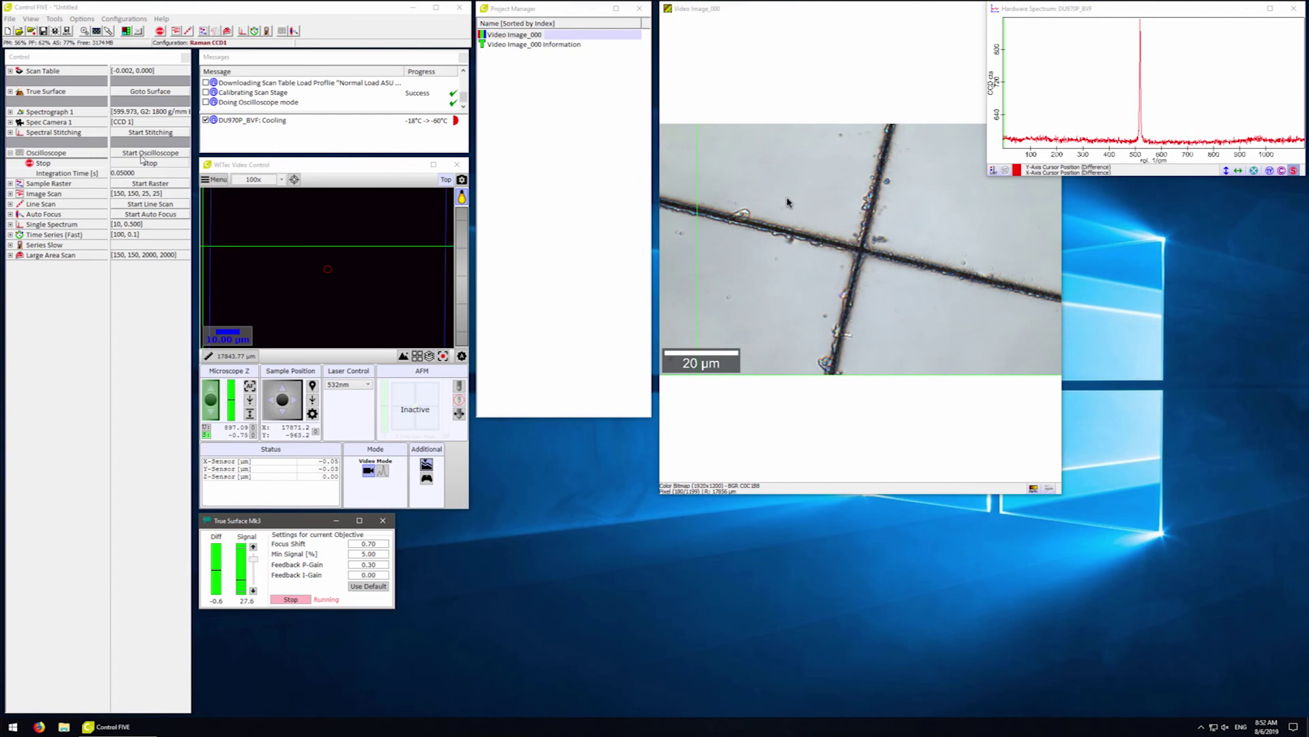
Restart the live spectrum, zoom out its Y axis, and set True Surface Focus Shift to 0.50.
click(142, 153)
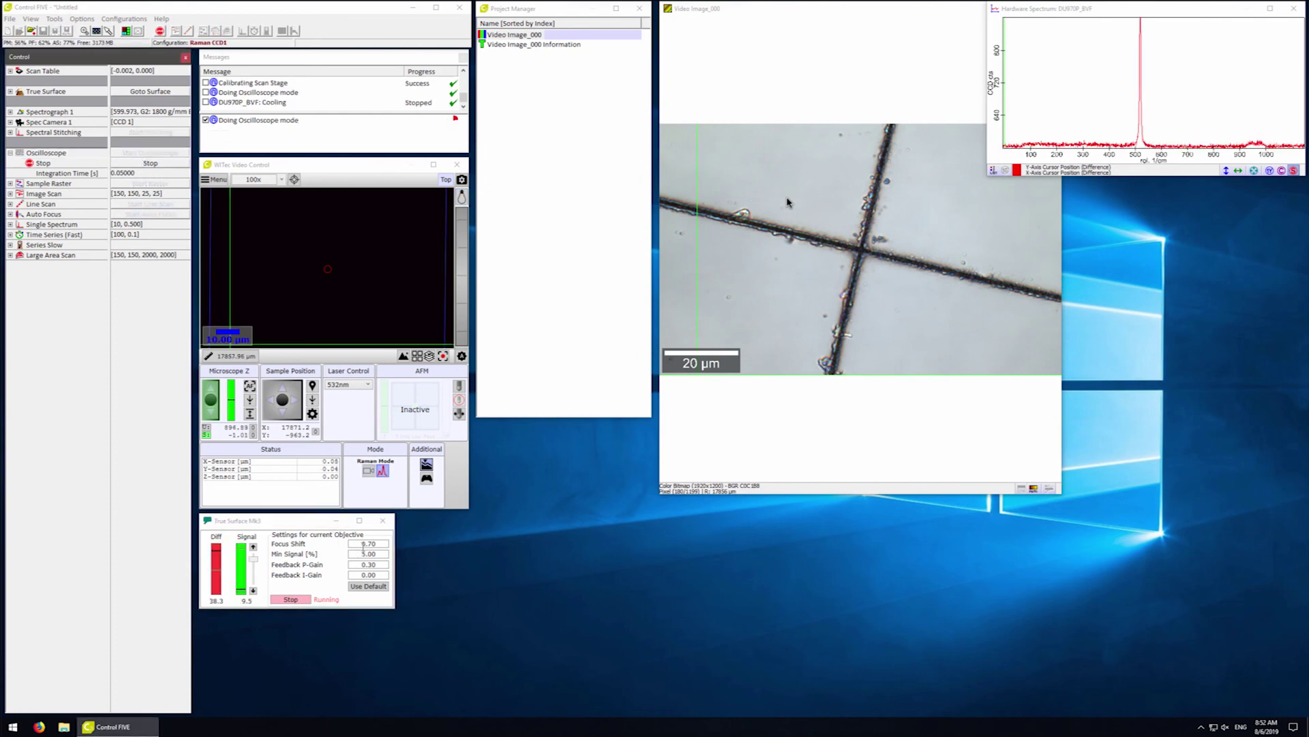
click(1226, 170)
click(368, 543)
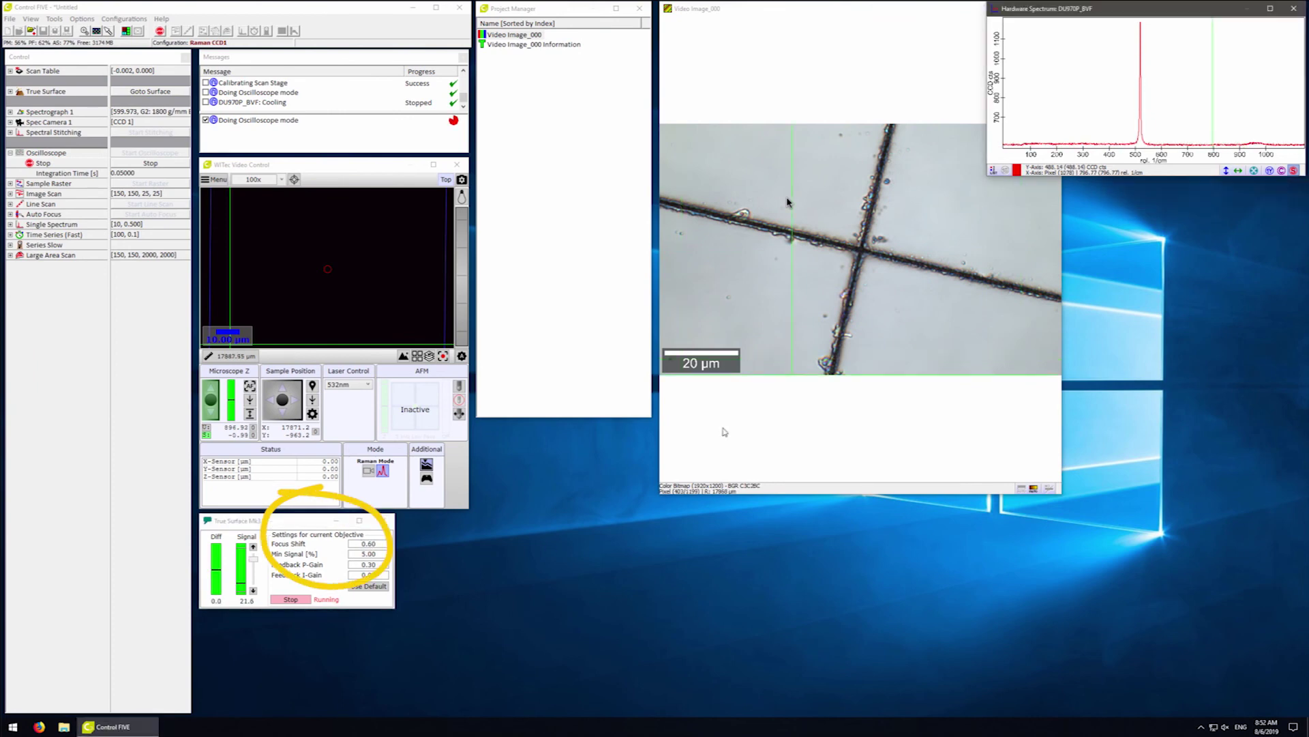
double_click(368, 544)
text(0.60)
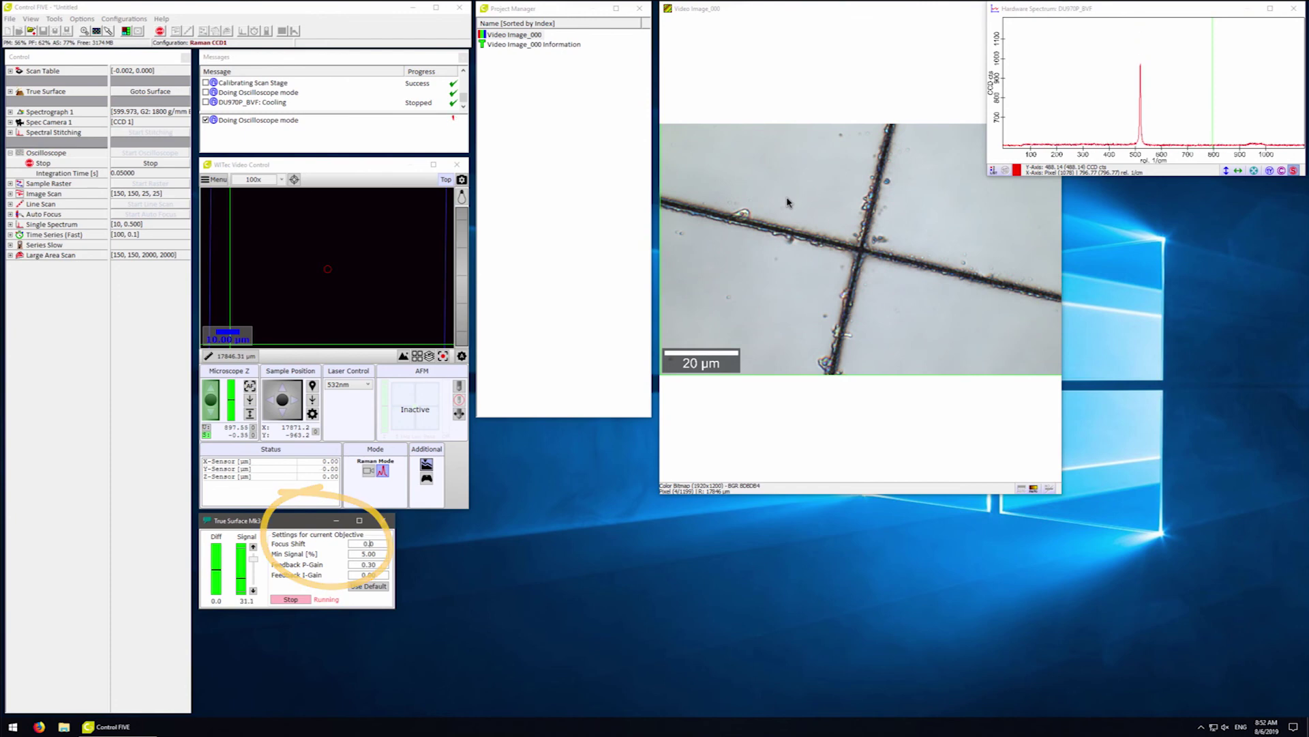
key(BackSpace)
text(4)
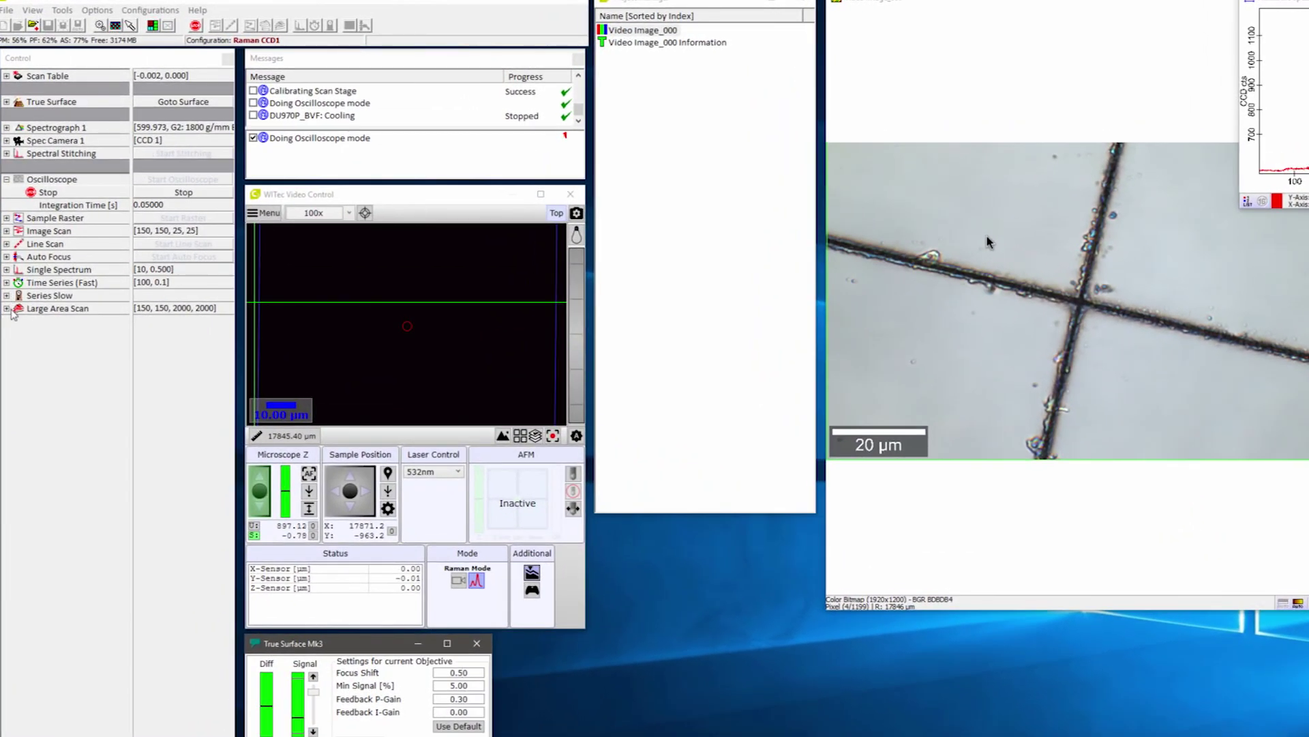
Pick the Large Area Scan region once from the video, outlining the fiber crossing.
click(7, 309)
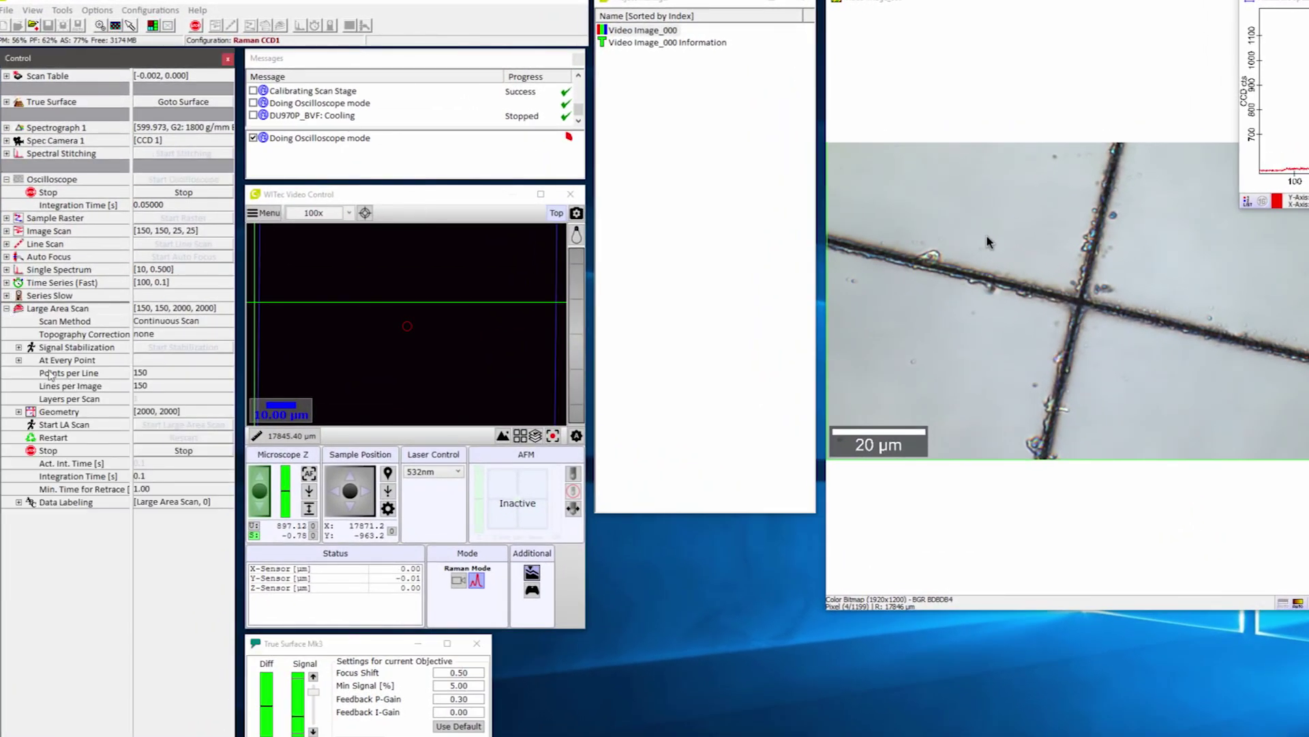
click(19, 412)
click(169, 428)
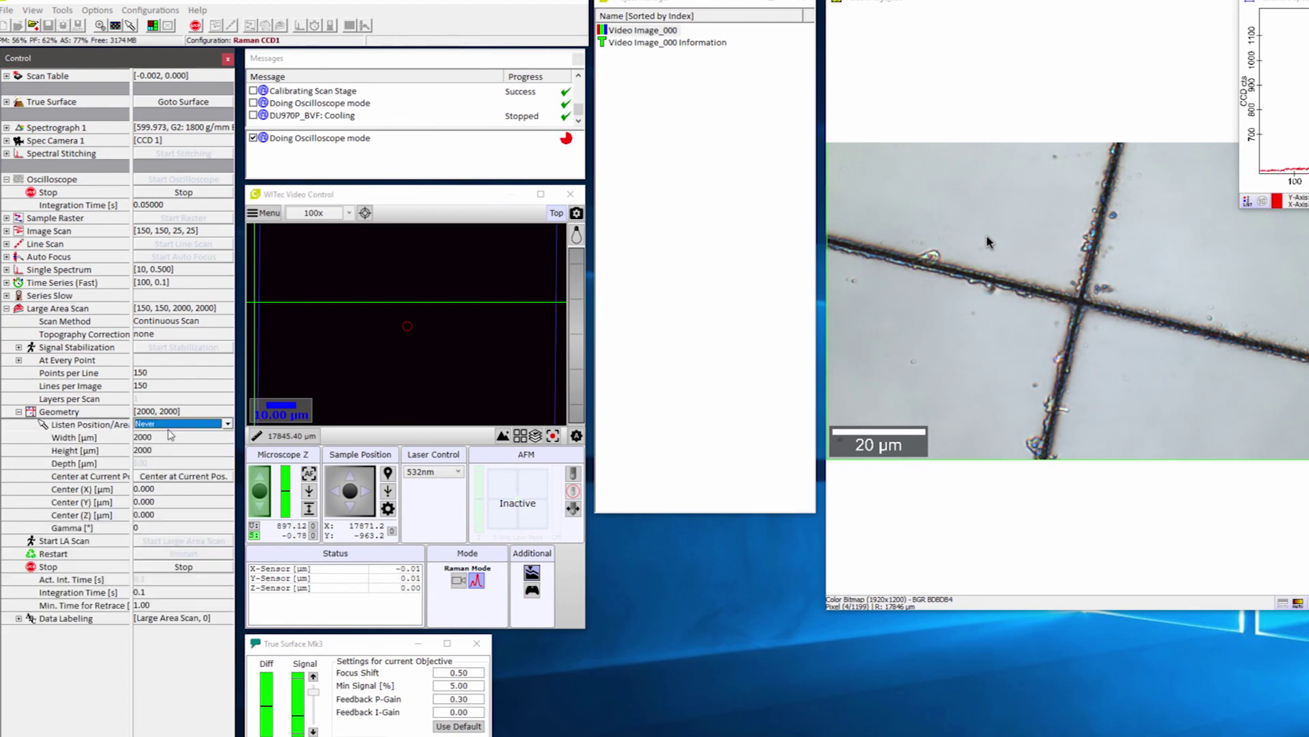
click(227, 423)
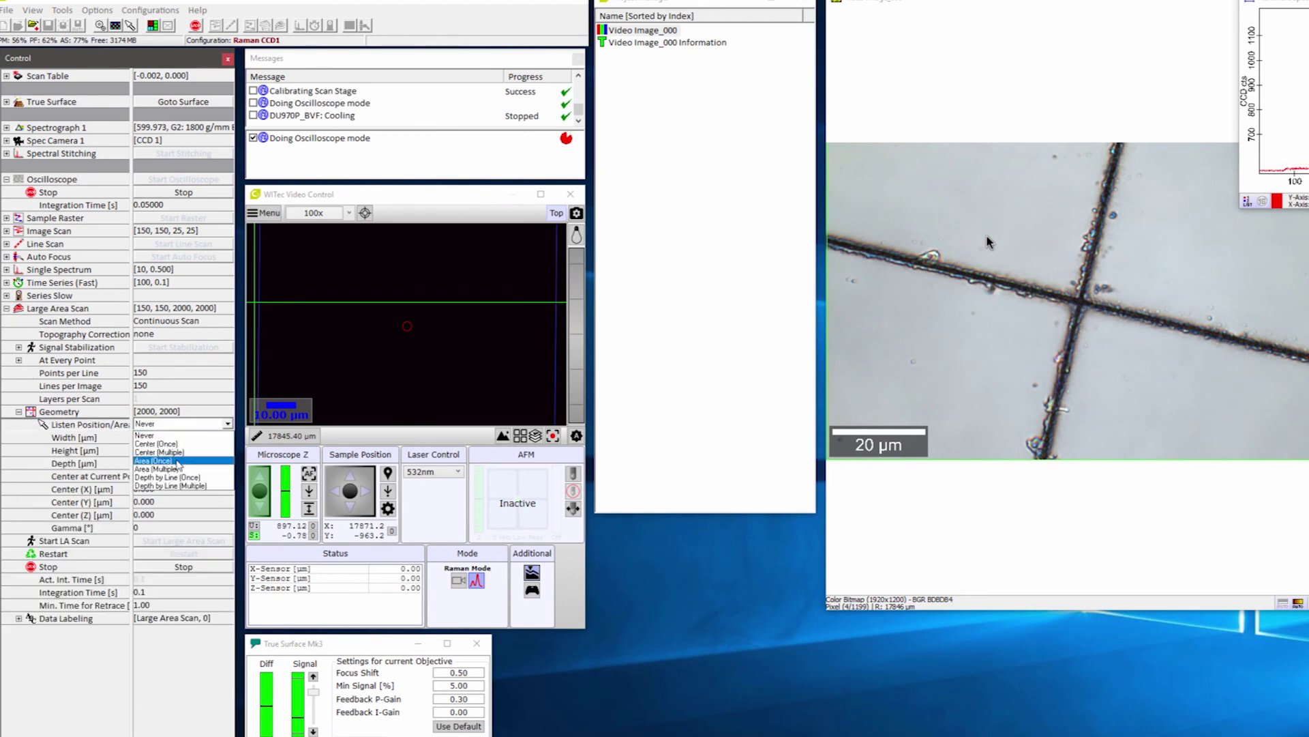
click(176, 461)
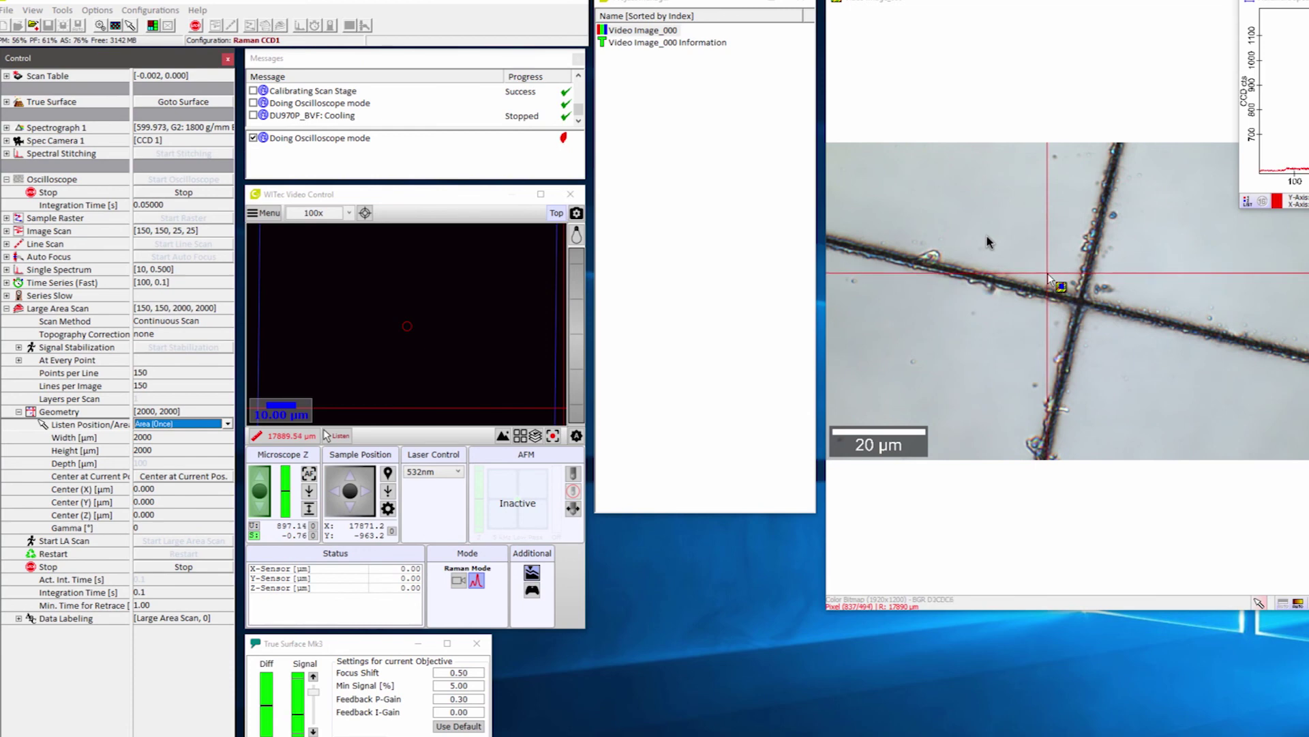
drag(1048, 272, 1112, 330)
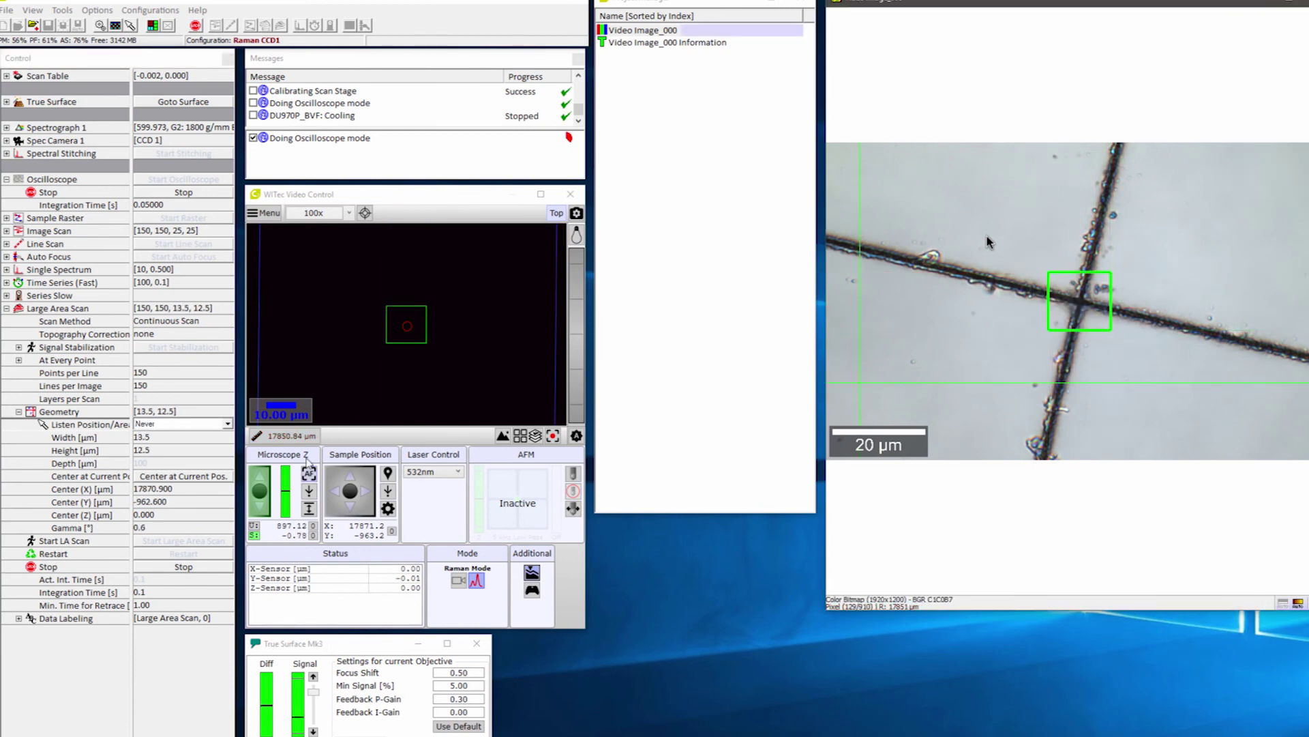
Set the scan width and height to 15 µm.
click(143, 437)
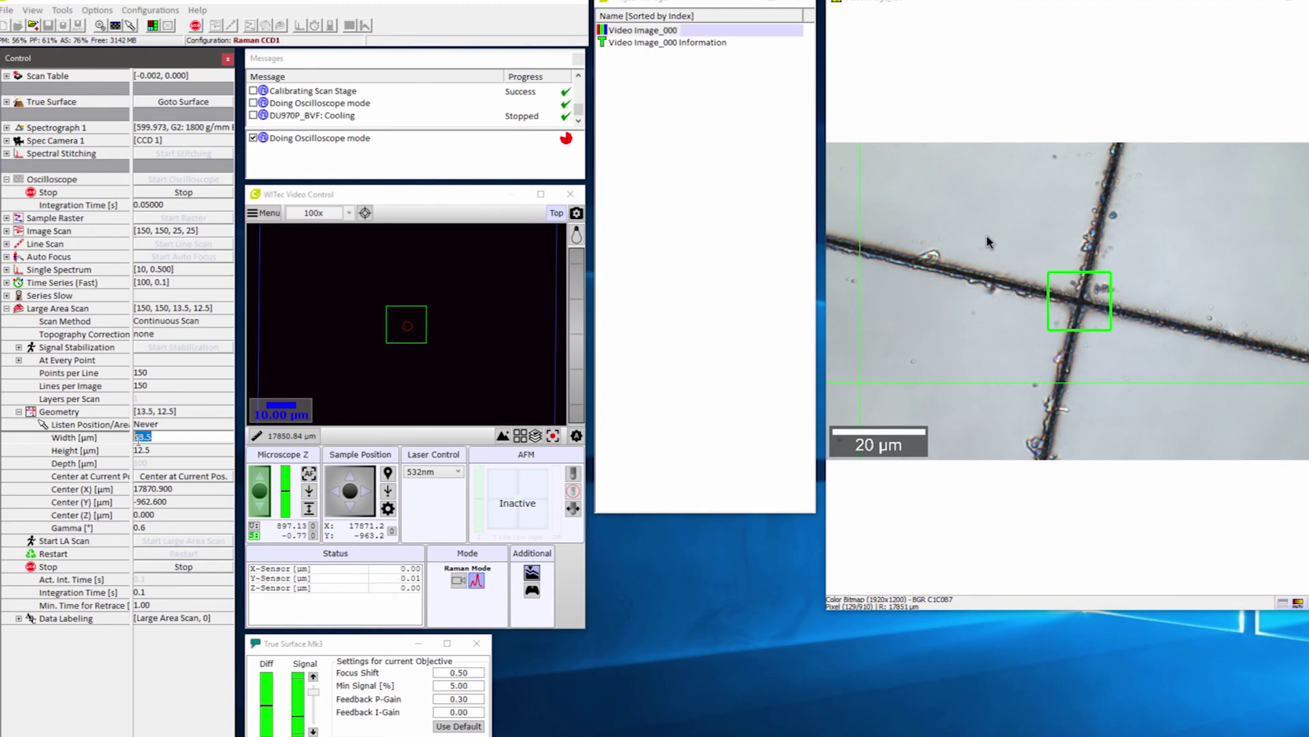
text(15)
key(Return)
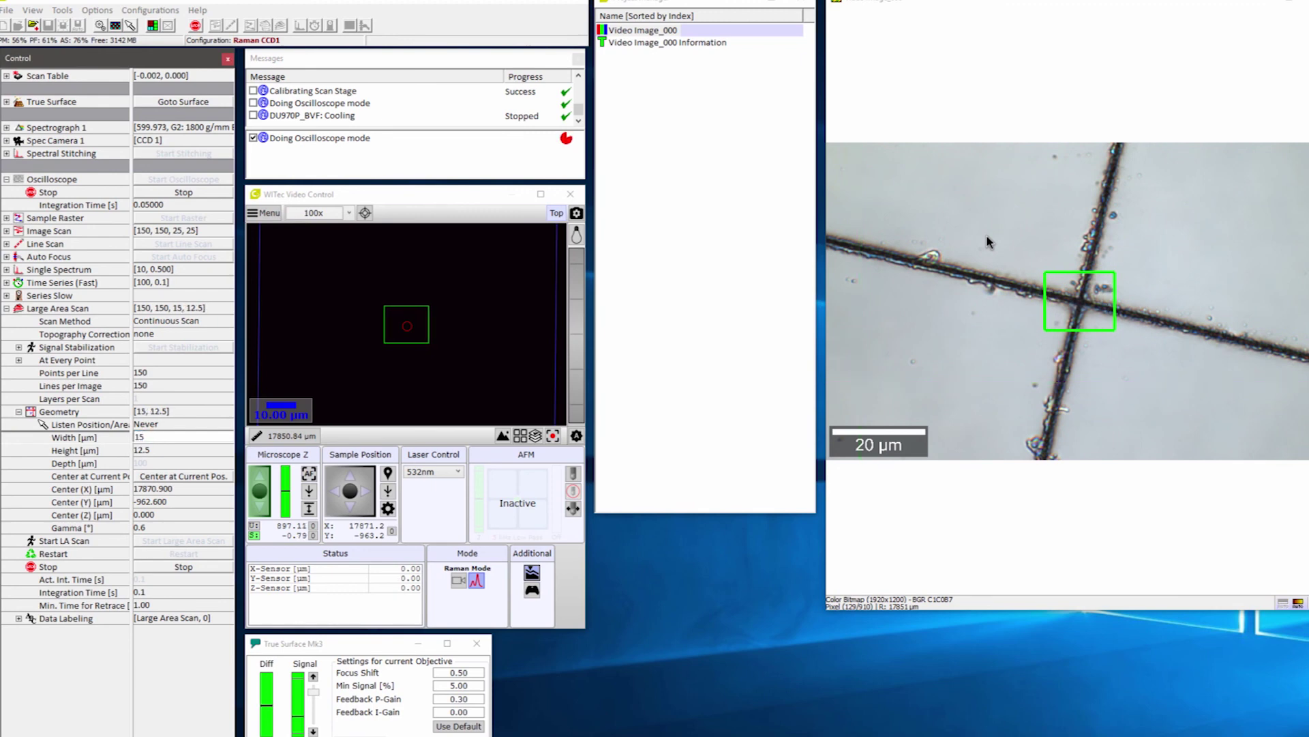
click(149, 451)
text(15)
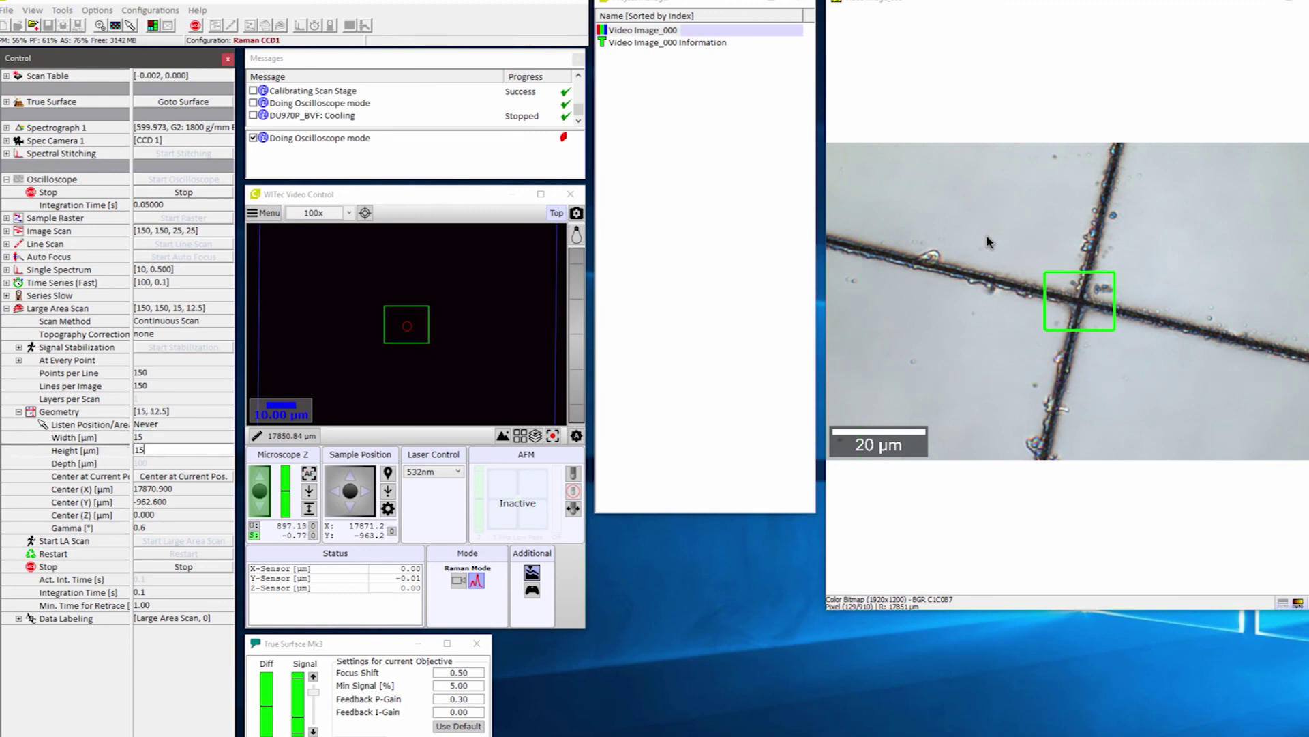
Set 45 points per line, 45 lines per image, 0.05 s integration, and stop the live spectrum.
click(167, 372)
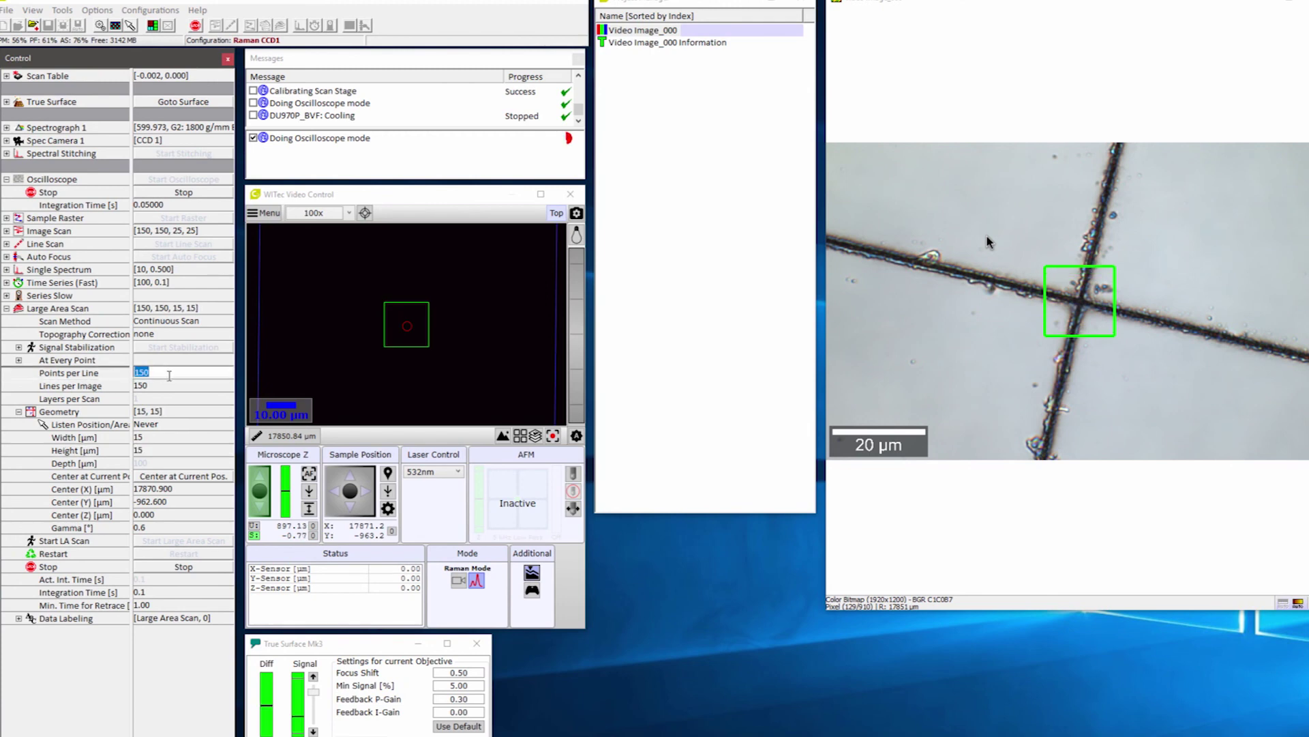
text(45)
click(146, 386)
click(146, 387)
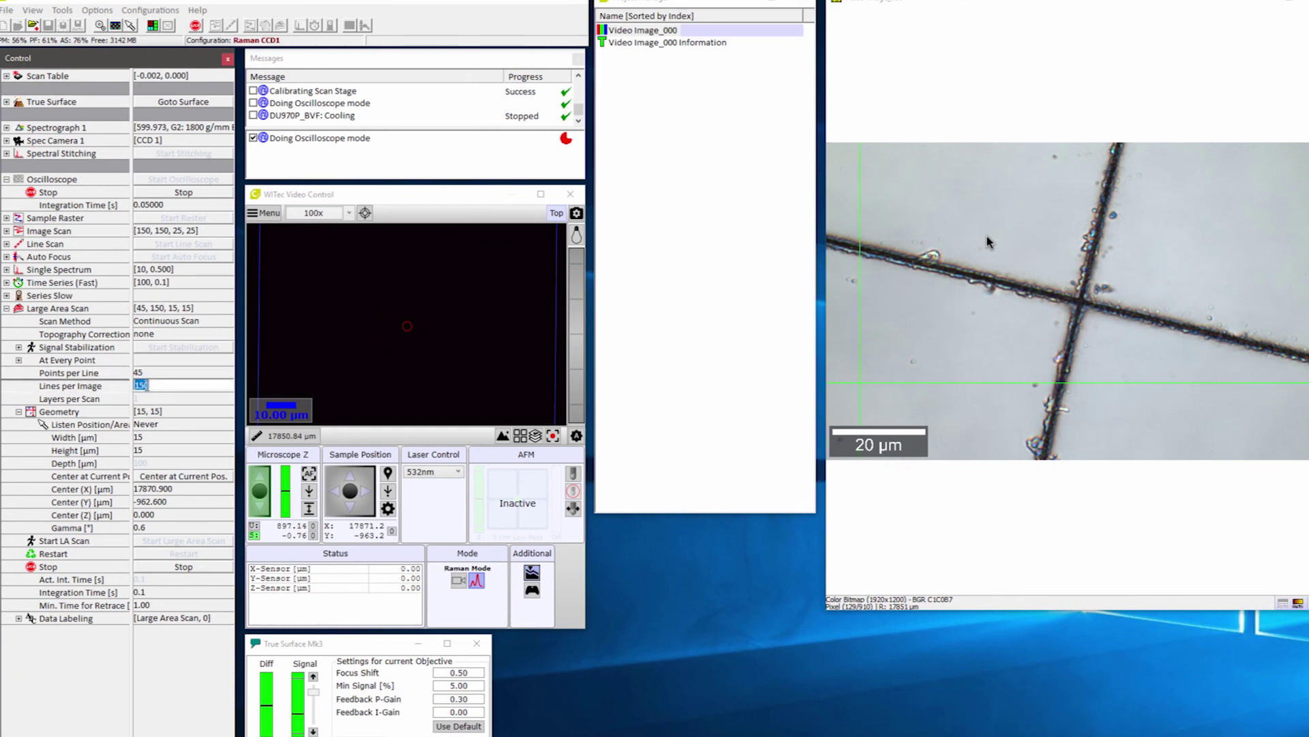
text(45)
click(174, 592)
text(0.05)
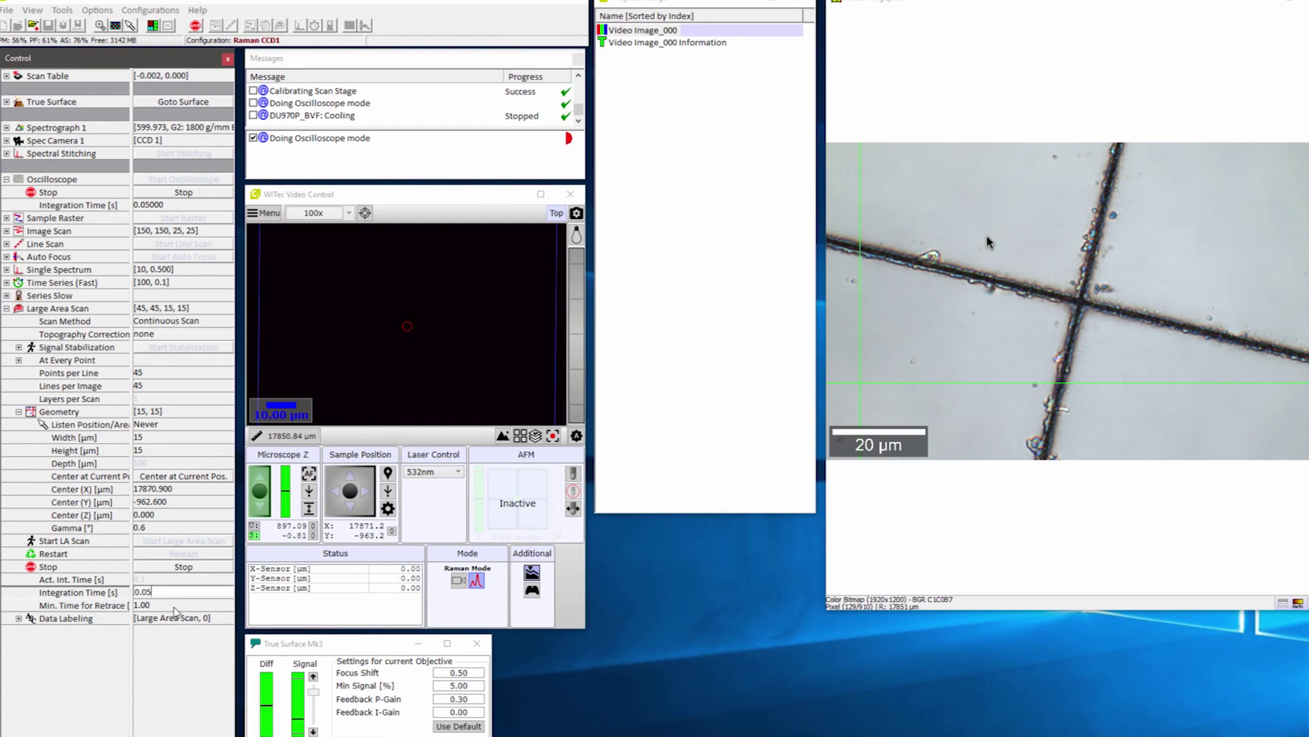
click(174, 606)
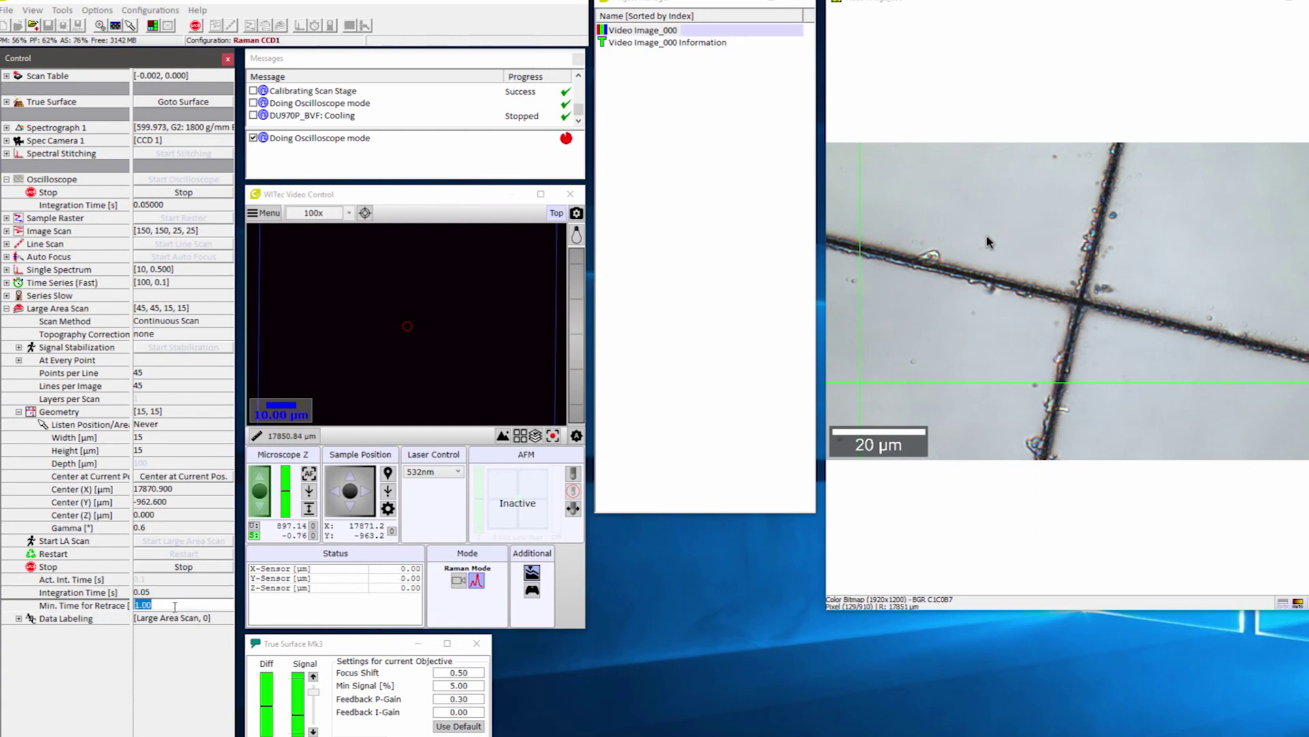
click(179, 195)
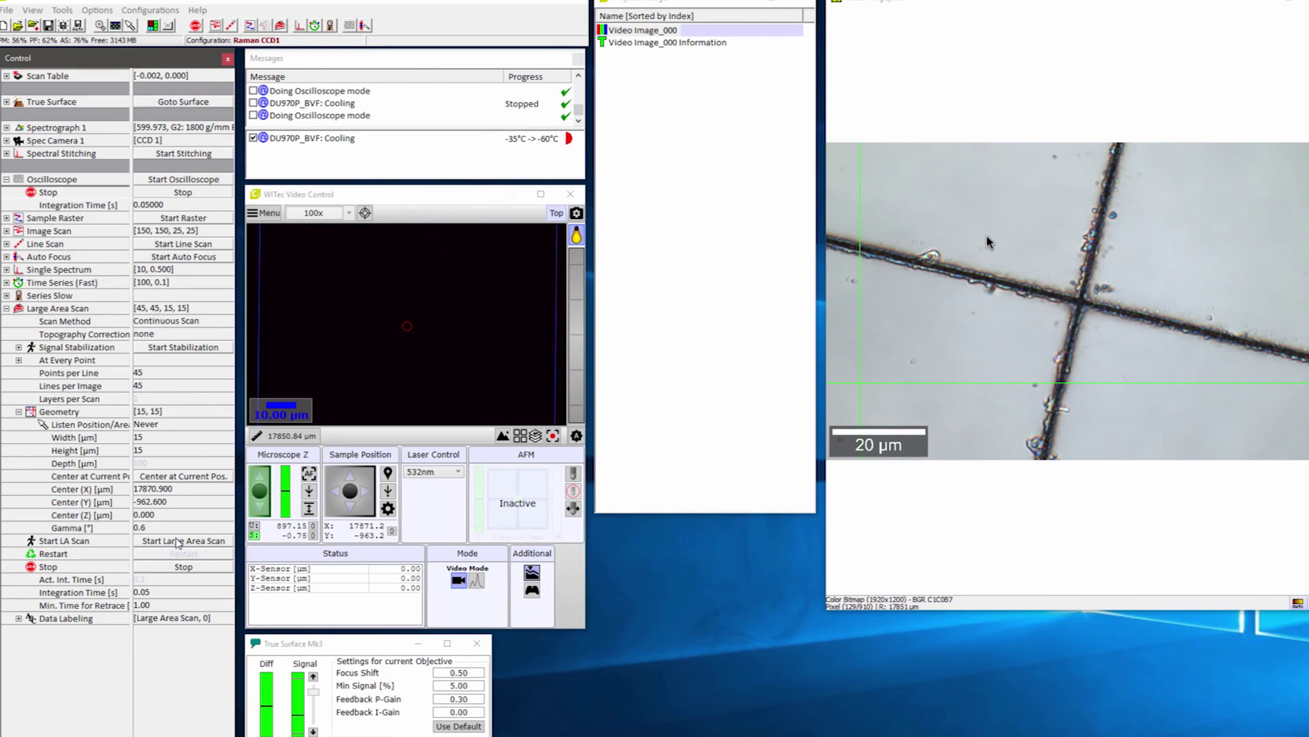
Start the large area scan and confirm the area around the objective is clear.
click(178, 541)
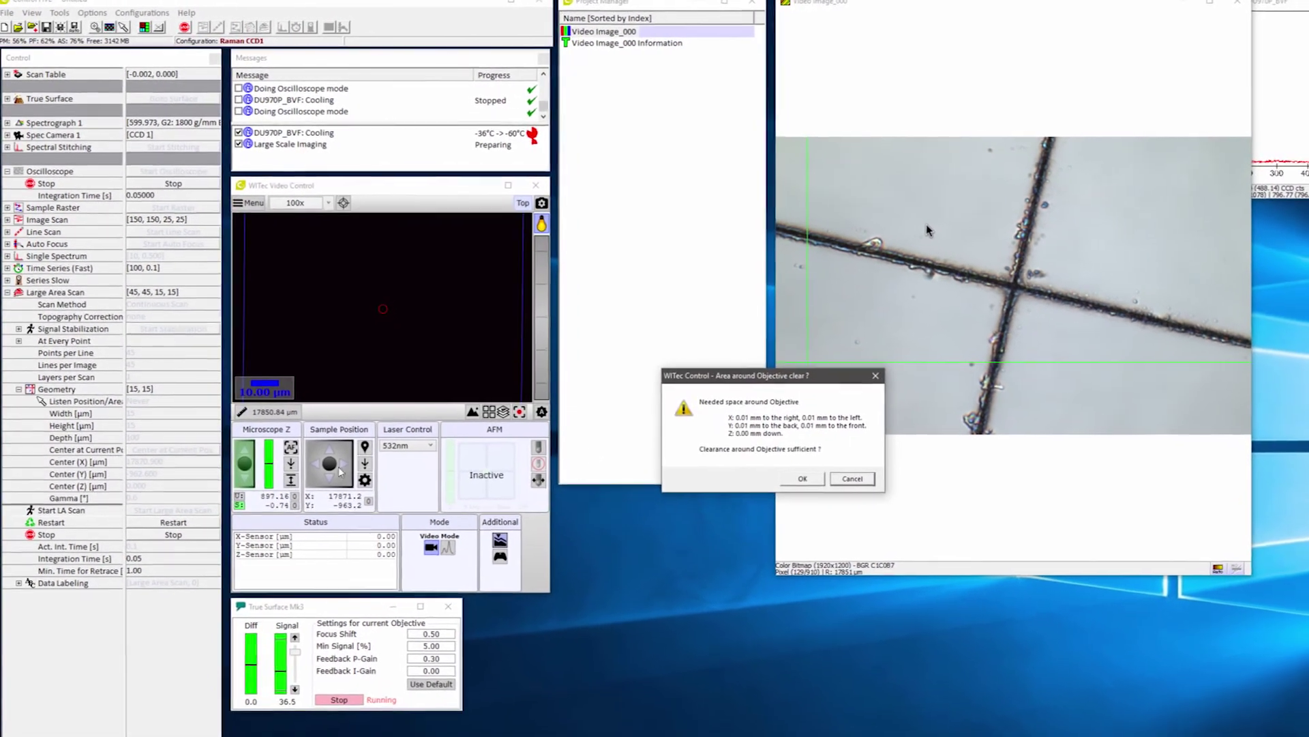
click(803, 478)
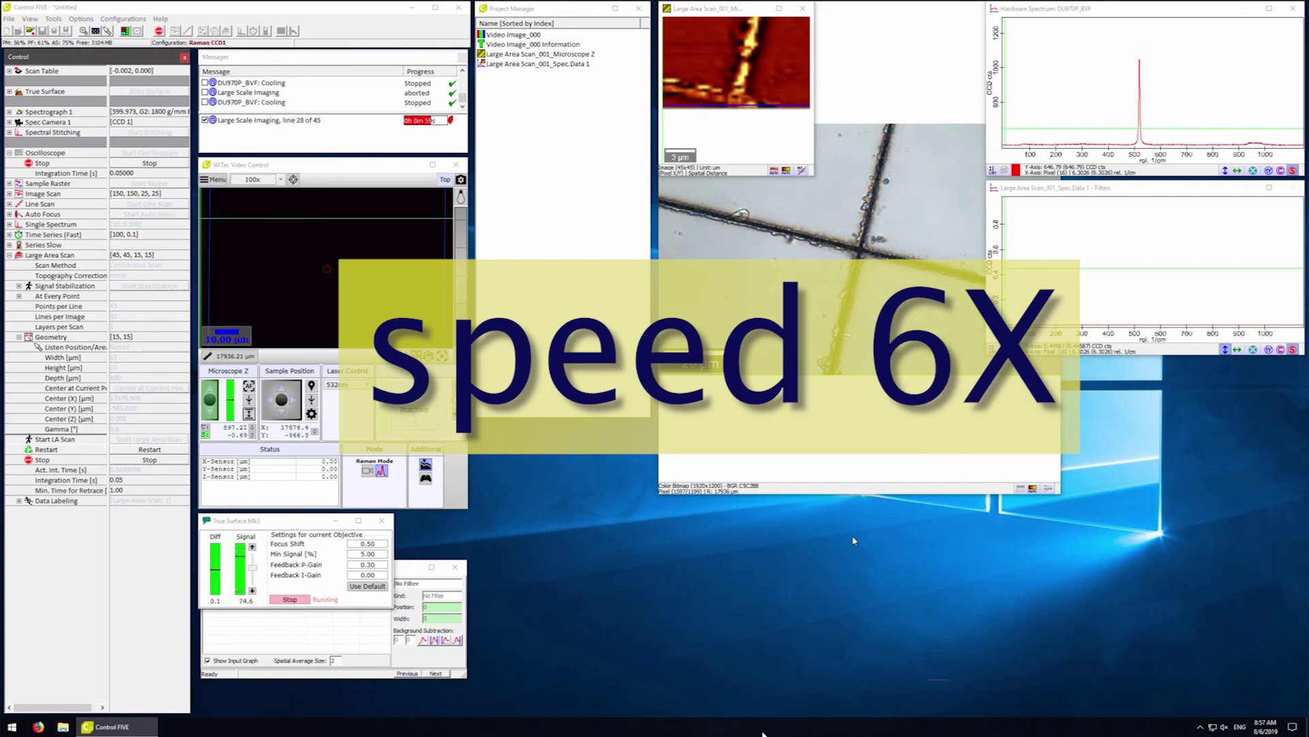
Add a Sum filter and place a mouse marker on the main Raman peak.
drag(291, 523, 621, 571)
click(236, 584)
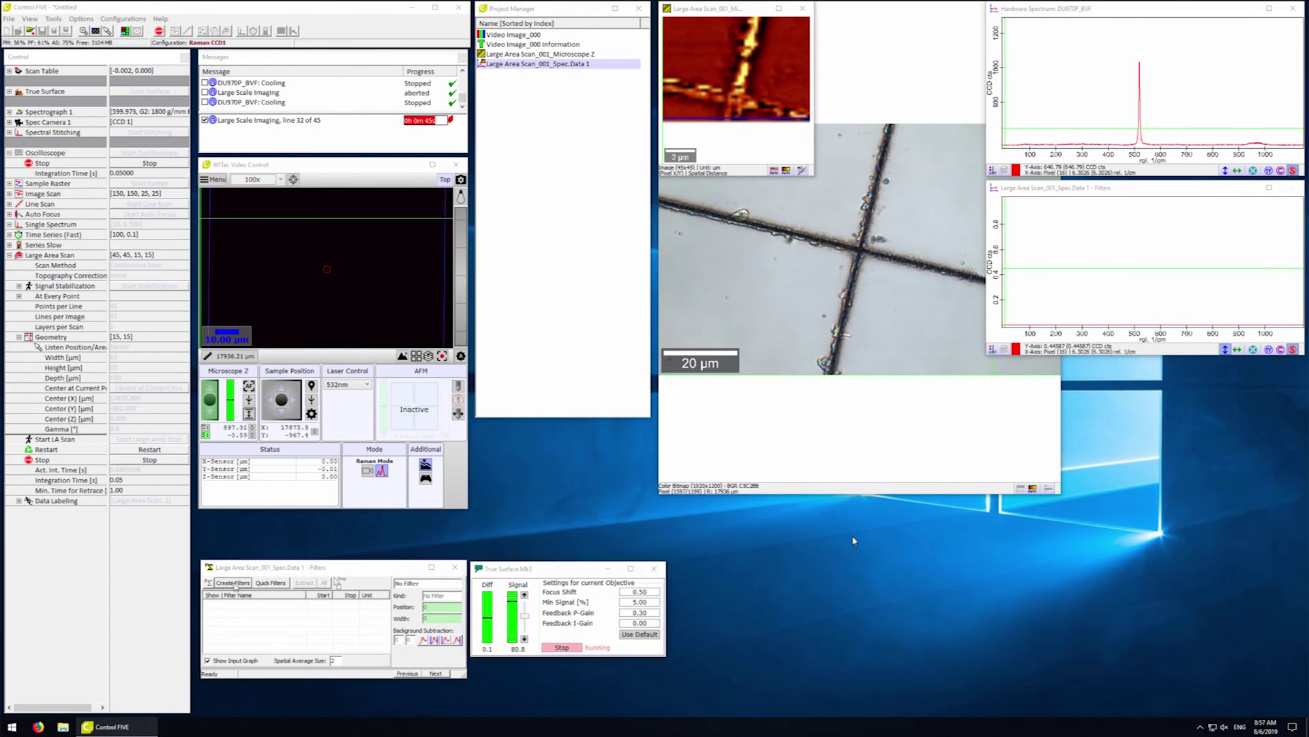
click(248, 592)
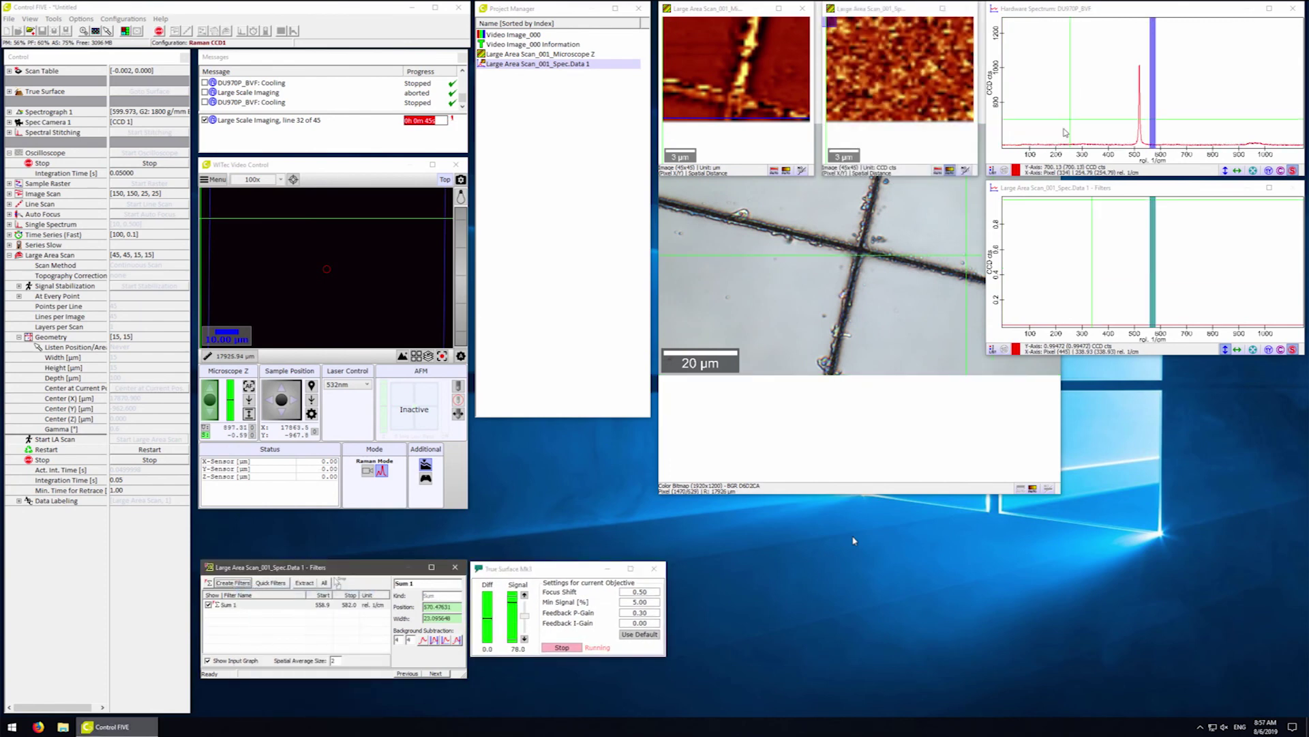
drag(1066, 133, 1134, 125)
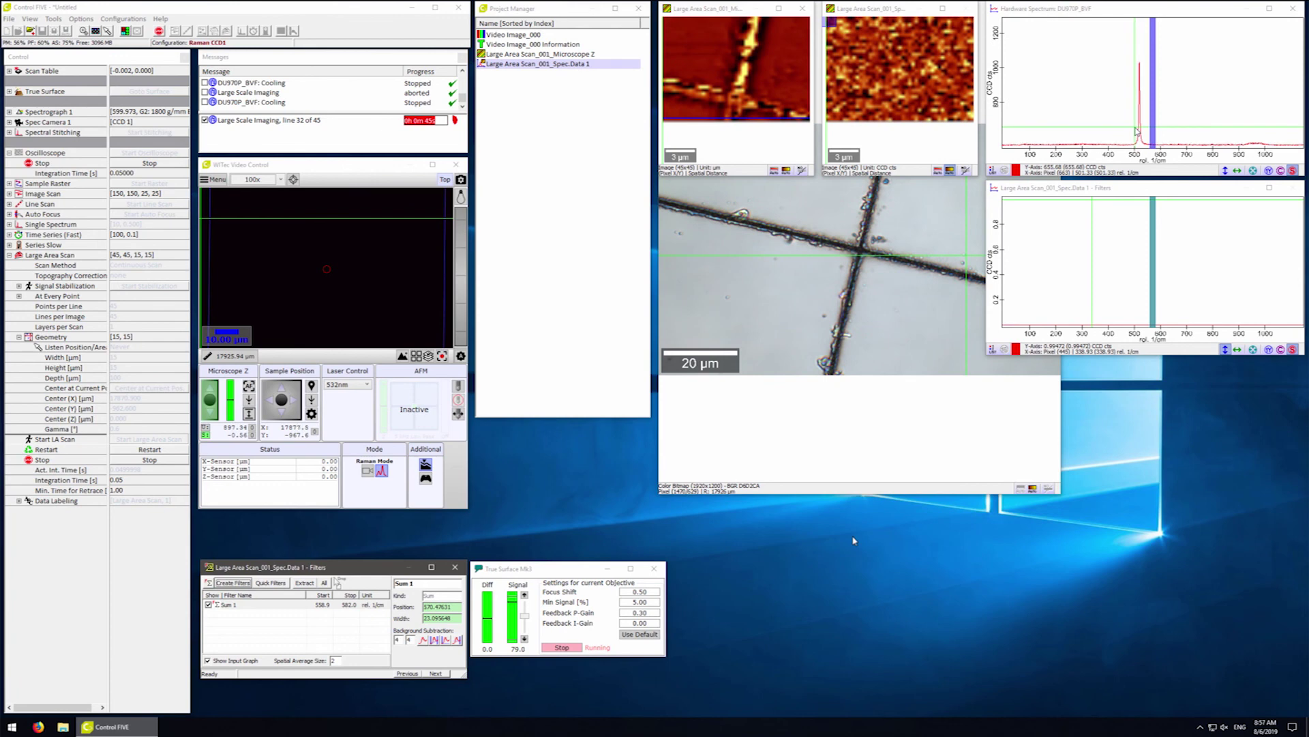
right_click(1135, 127)
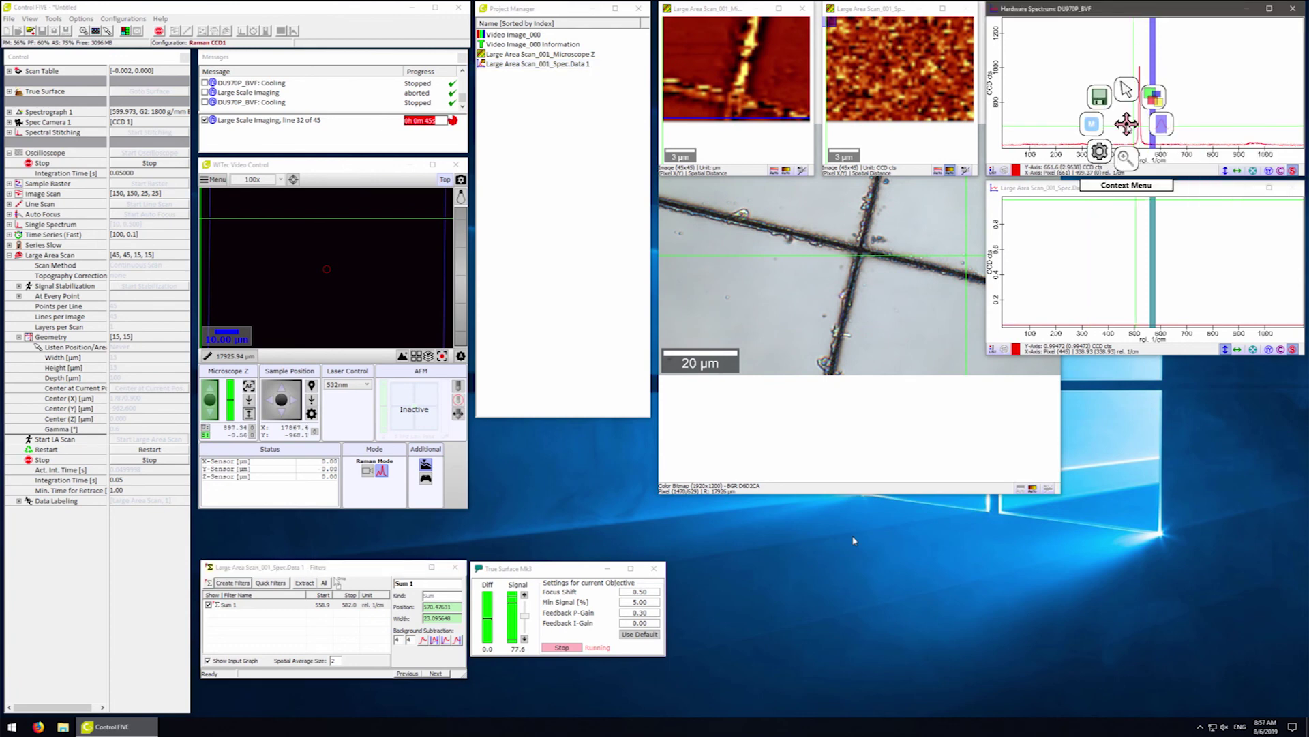
click(1151, 127)
click(1138, 128)
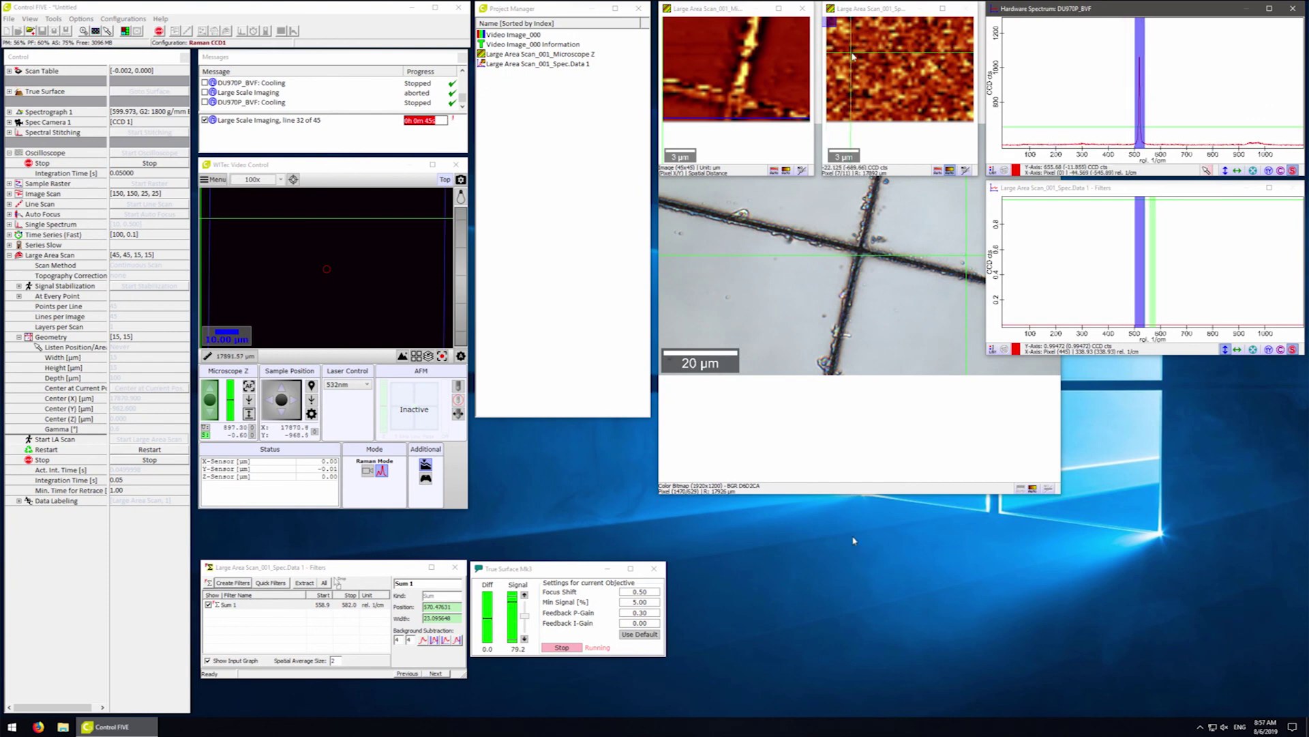
Centre the Sum filter at 520 rel. 1/cm and inspect pixels in the scan image.
click(852, 53)
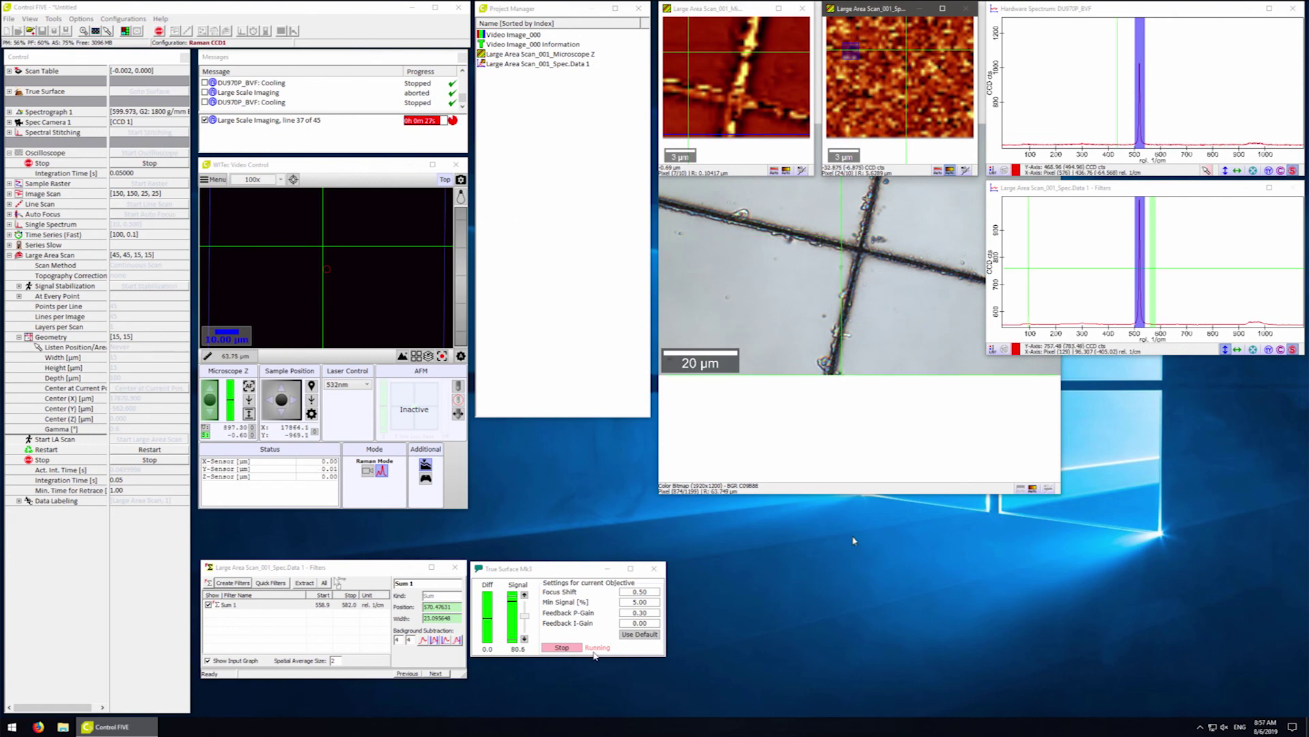
click(336, 581)
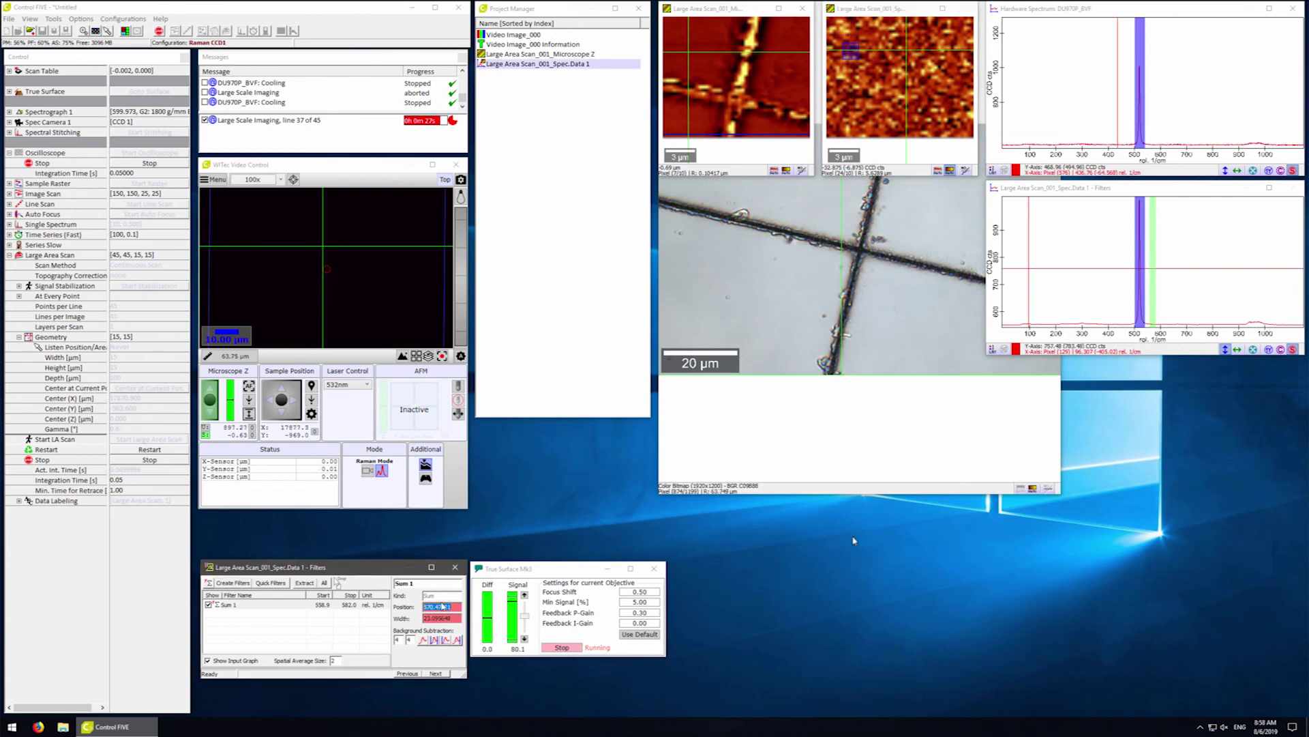
text(520)
key(Return)
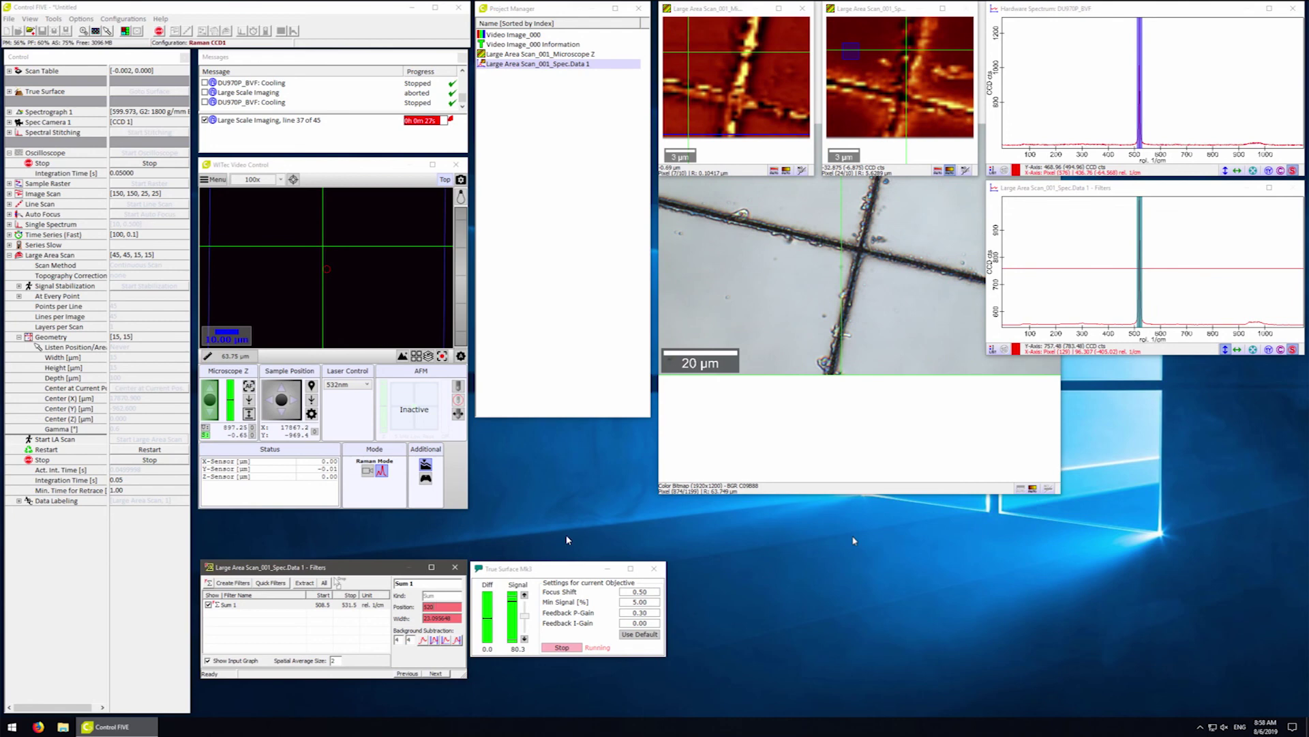
click(709, 115)
Render the Microscope Z scan image in Camera 3D view and tilt the crossed-fibre surface.
right_click(710, 117)
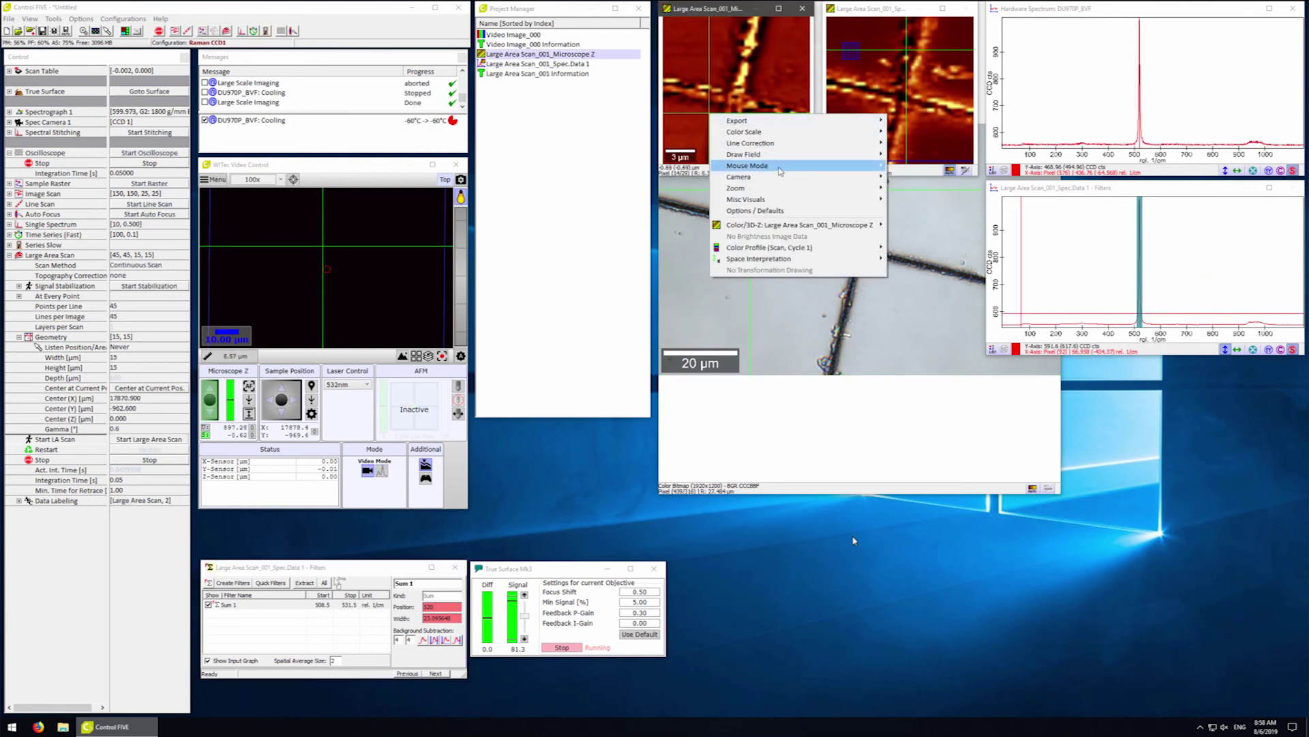
mouse_move(781, 170)
click(924, 177)
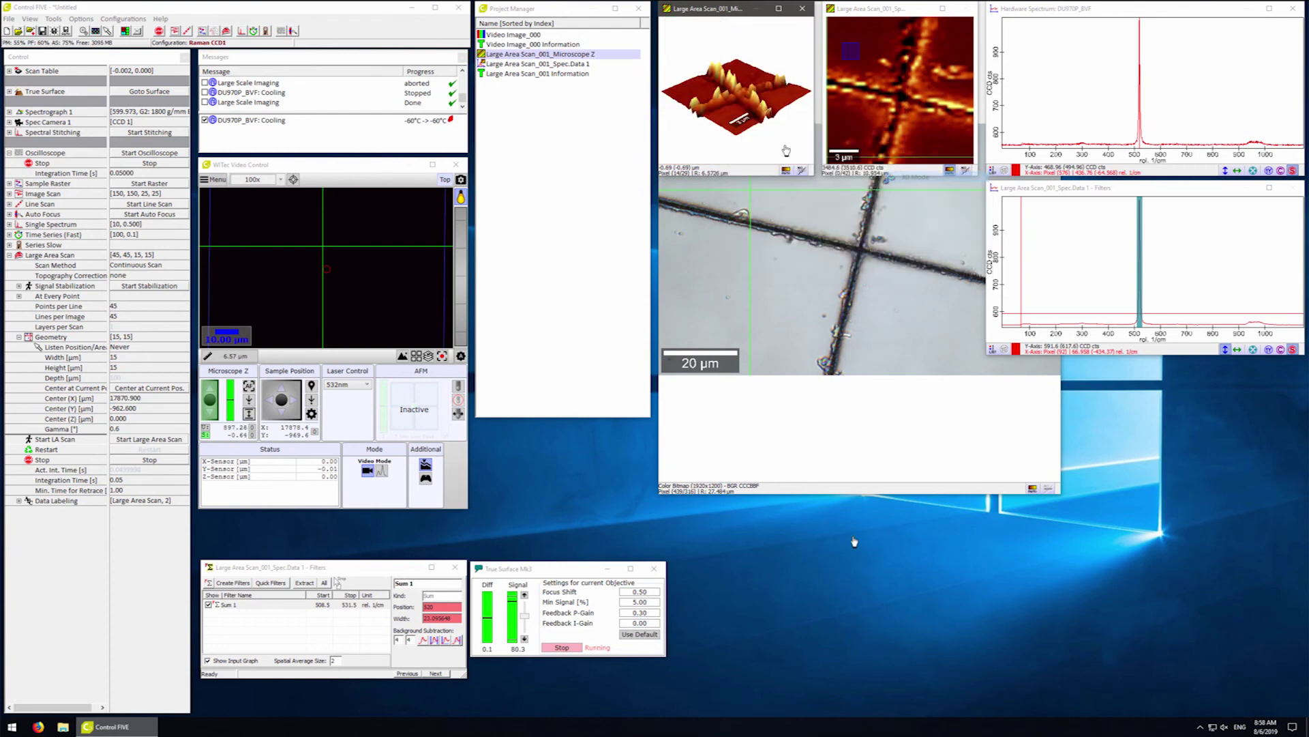
drag(773, 141, 749, 164)
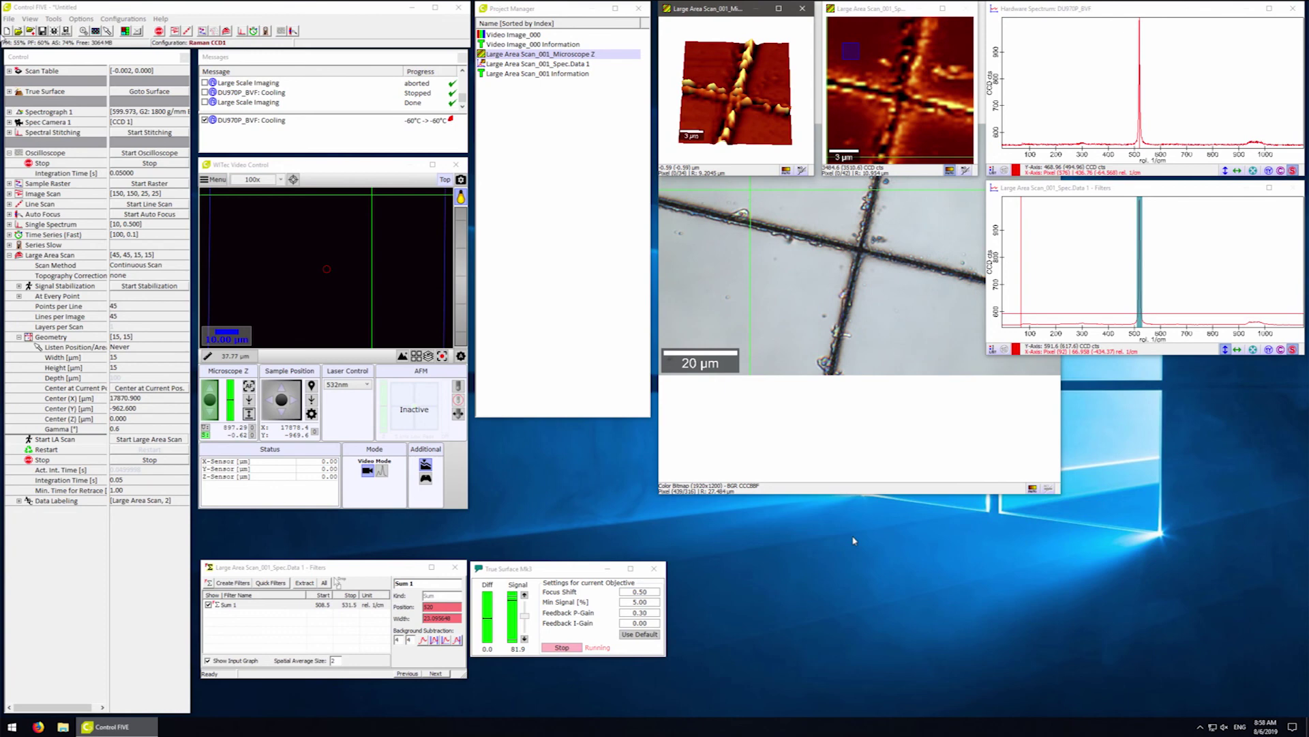
click(96, 32)
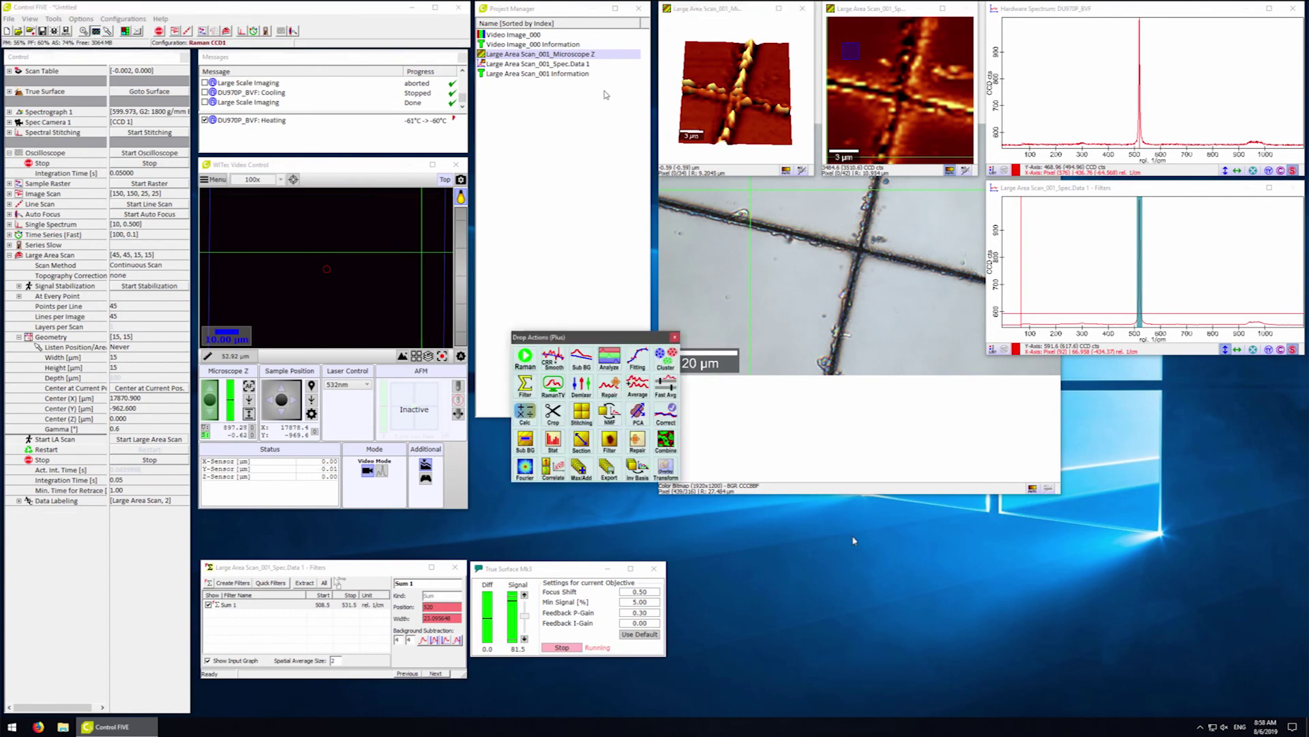
Fit Spec.Data 1 with a Lorentz function and extract all fit result images.
drag(563, 66, 639, 360)
click(583, 337)
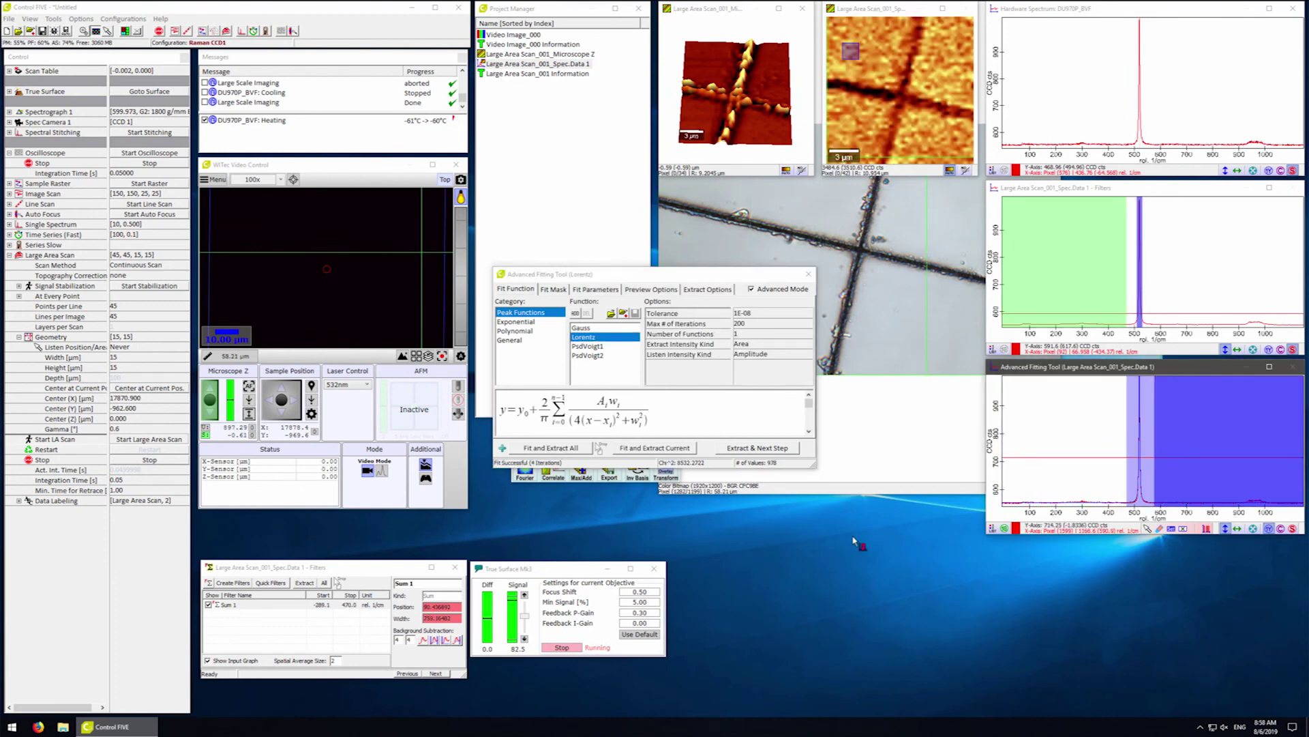
click(513, 94)
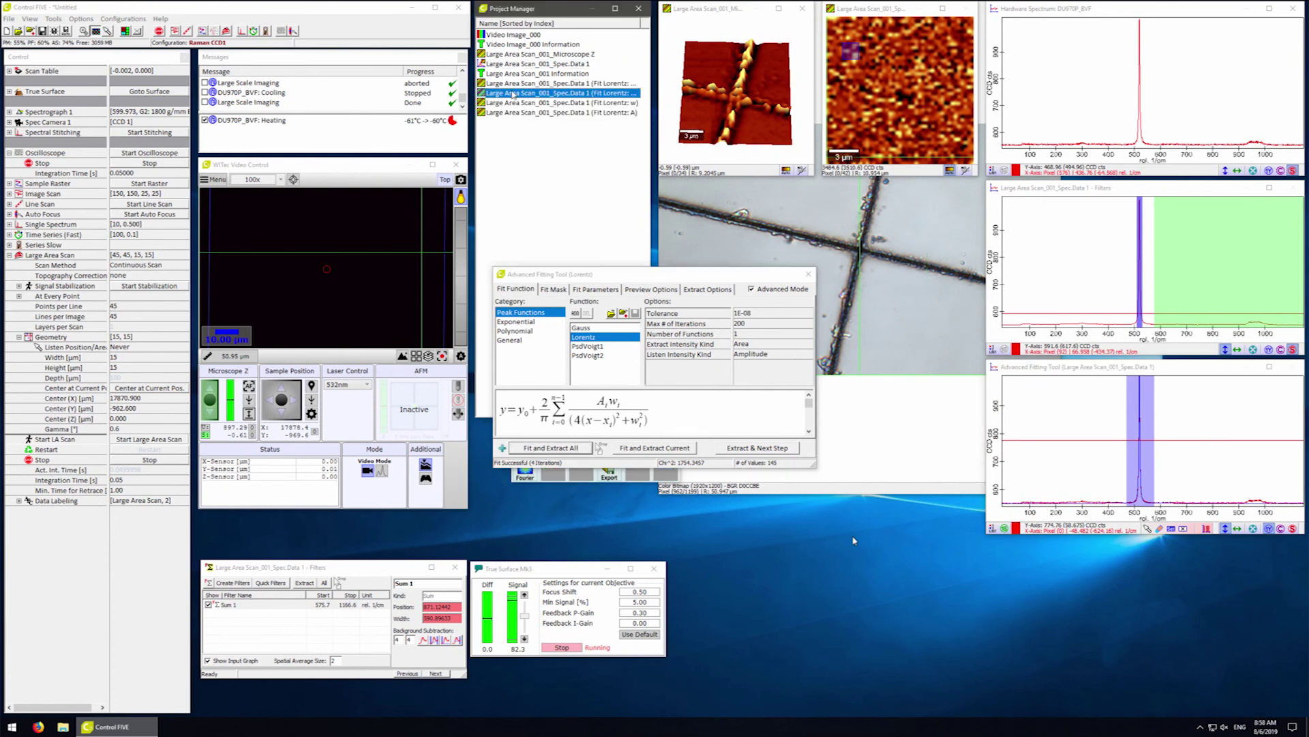
Open the four Fit Lorentz maps and use Microscope Z as one map's 3D-Z image.
double_click(513, 94)
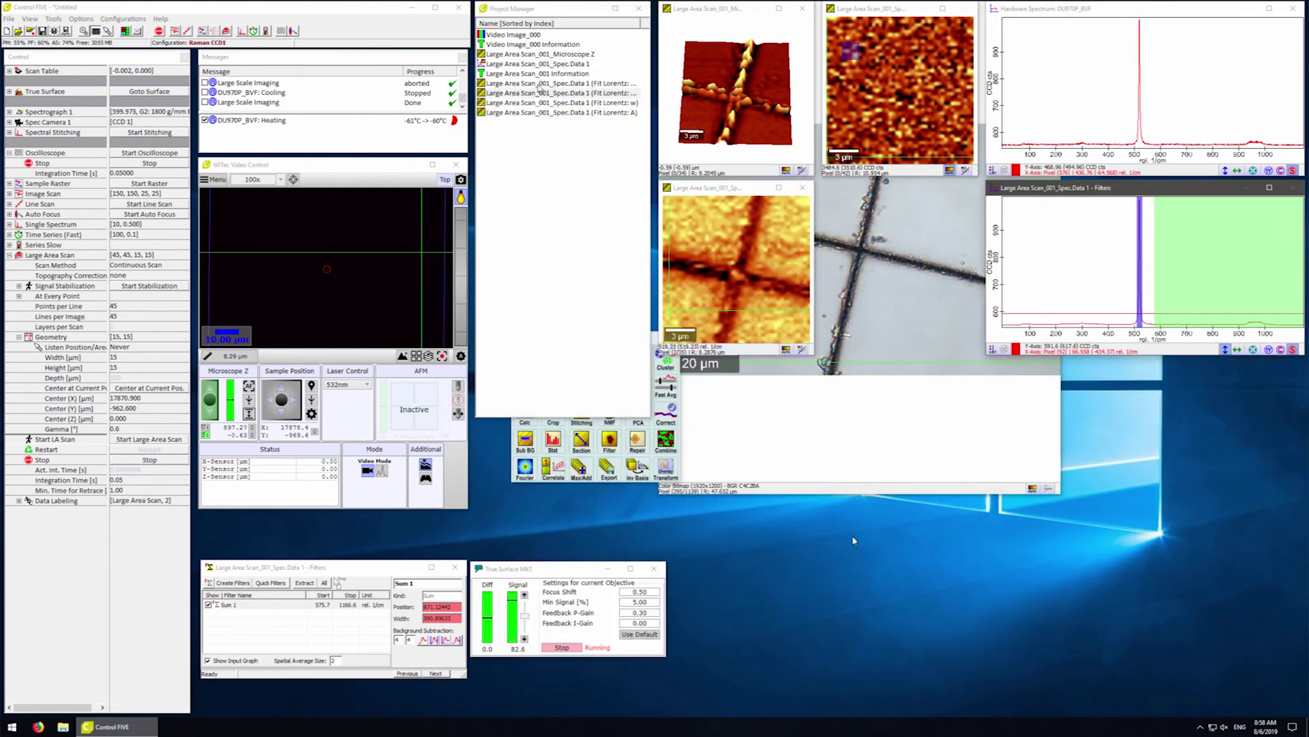
double_click(539, 84)
double_click(542, 112)
double_click(546, 103)
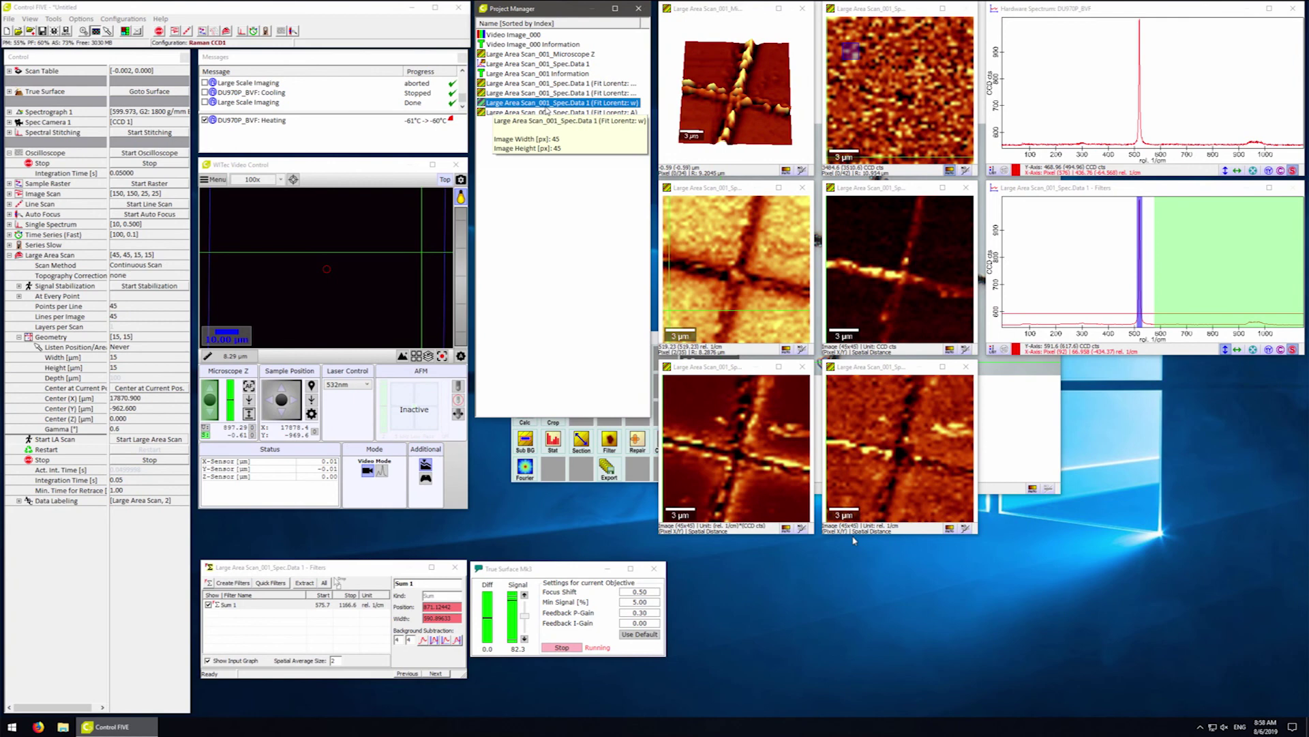
drag(548, 53, 706, 240)
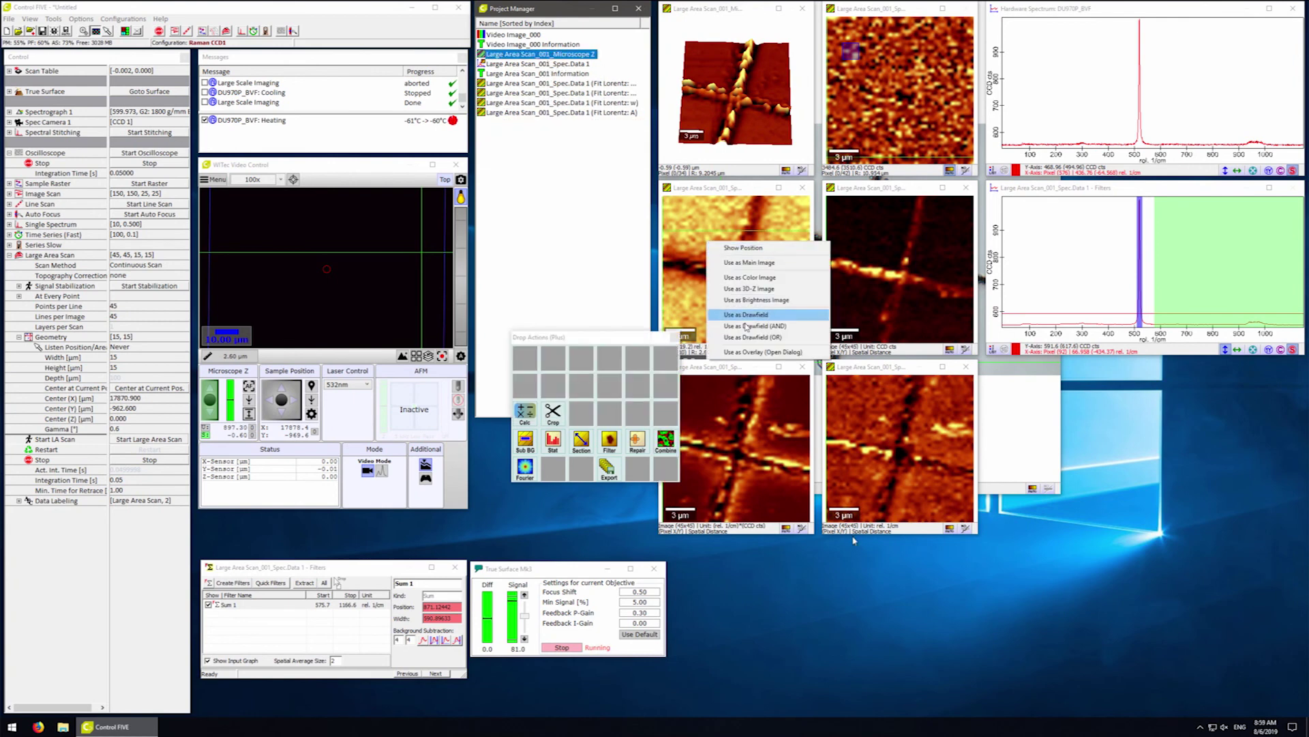
click(748, 288)
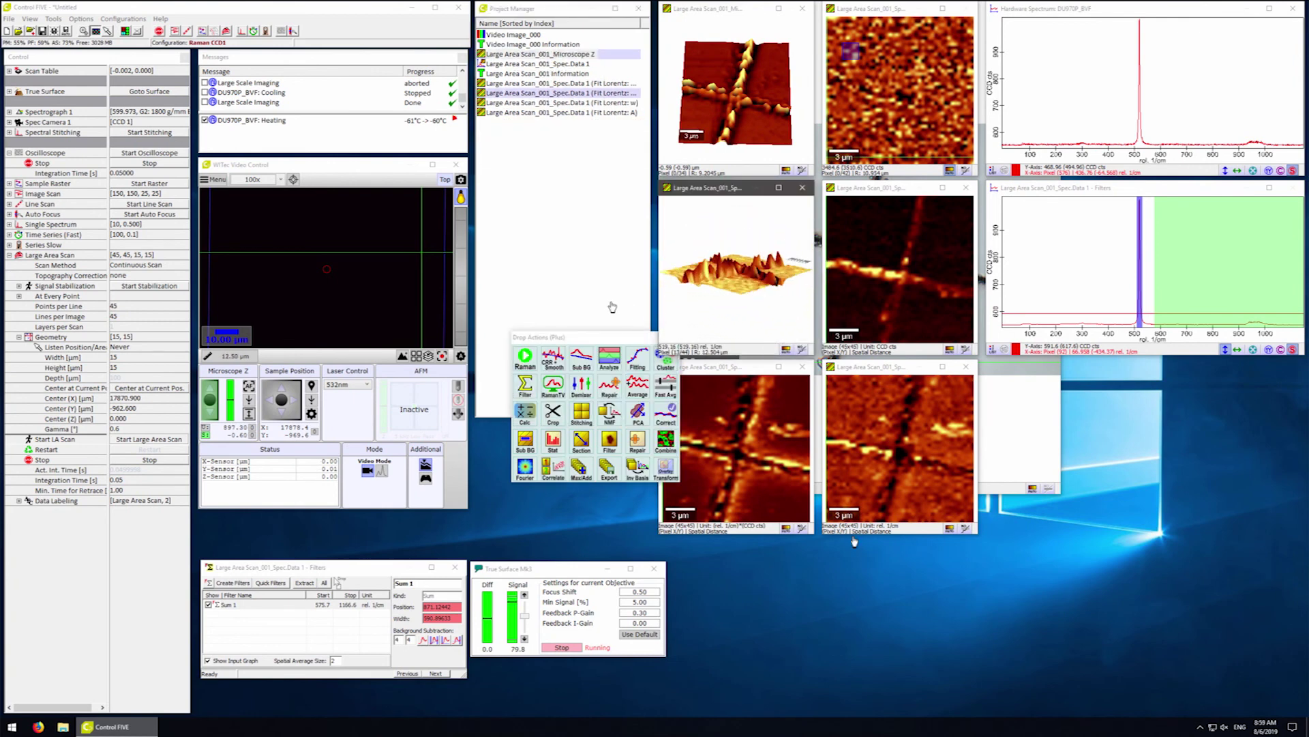
Save the project under the new name 'training video2.wip'.
click(9, 18)
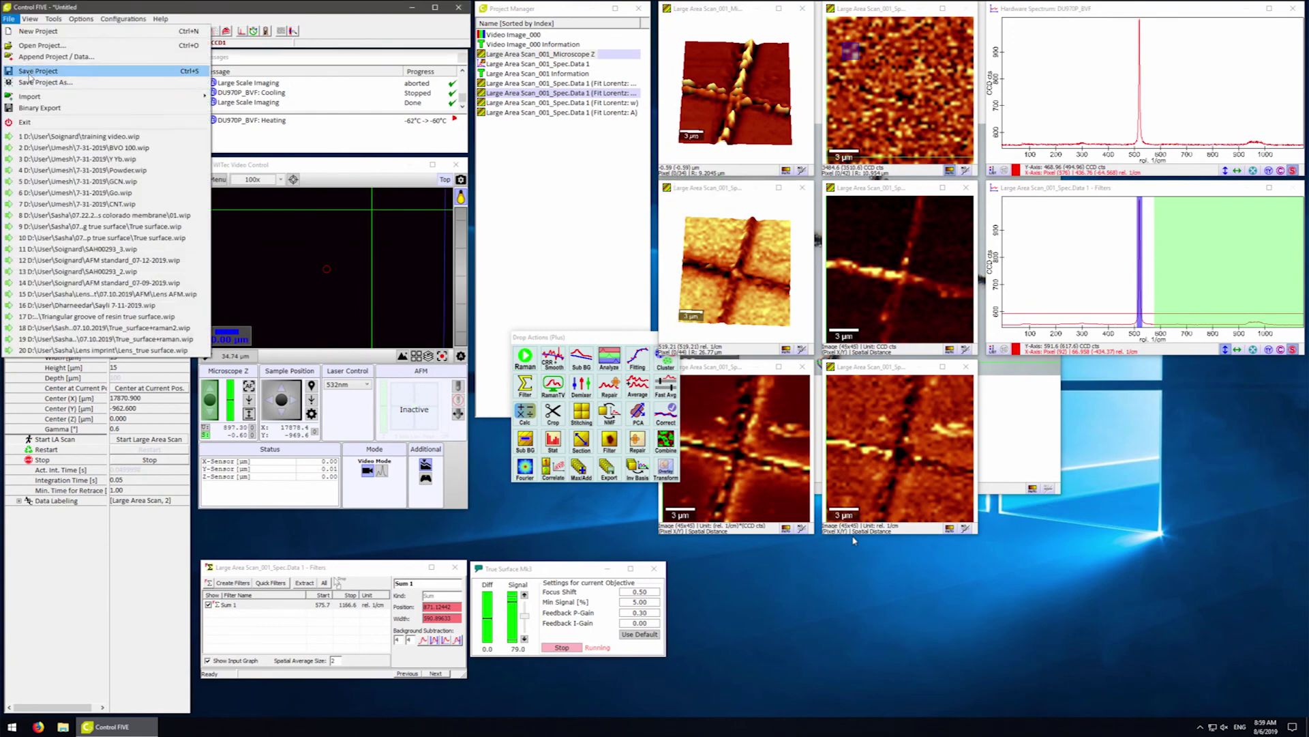
click(30, 83)
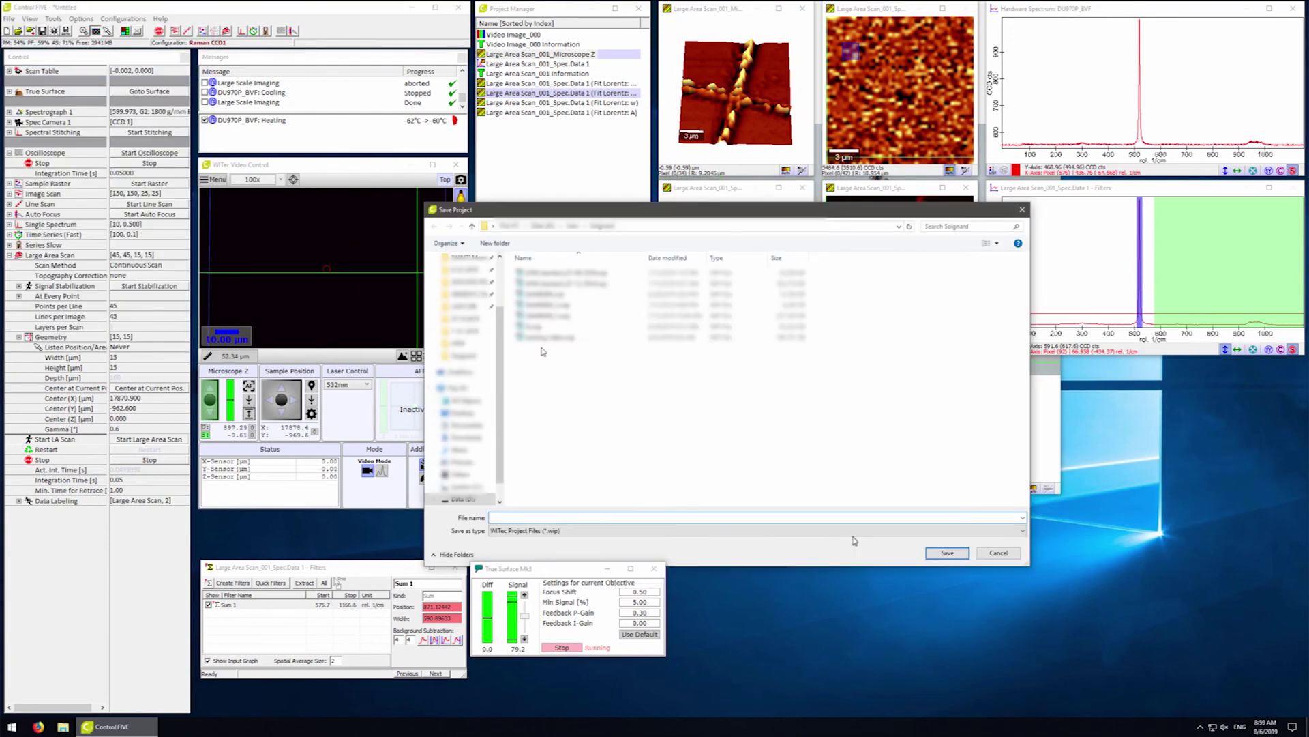
click(527, 517)
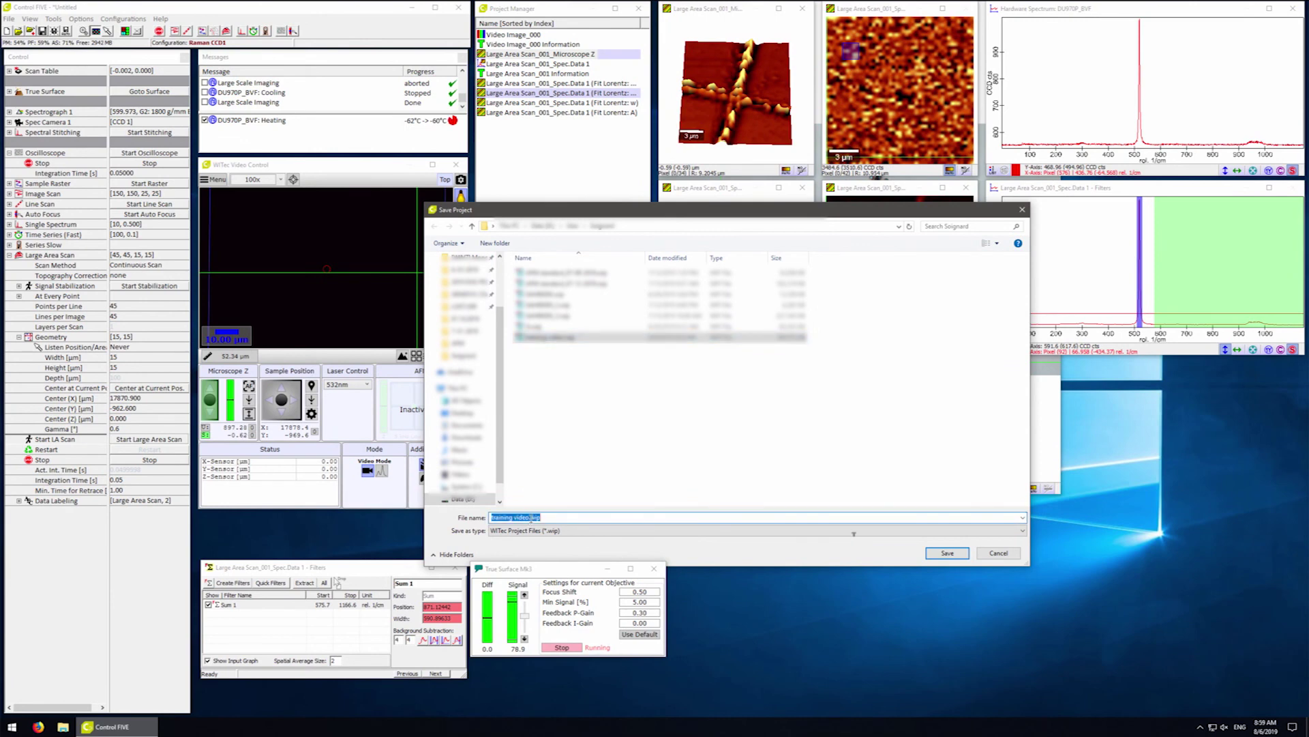
key(Right)
text(2)
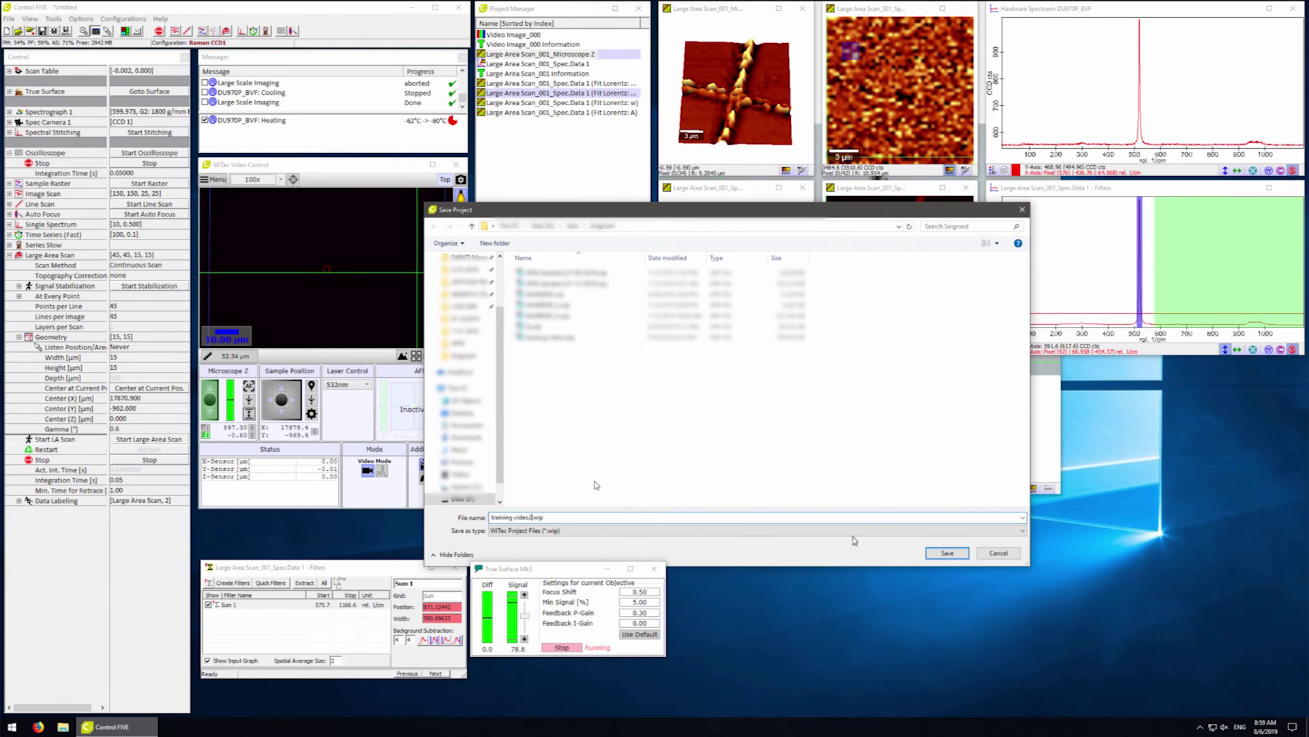
key(Return)
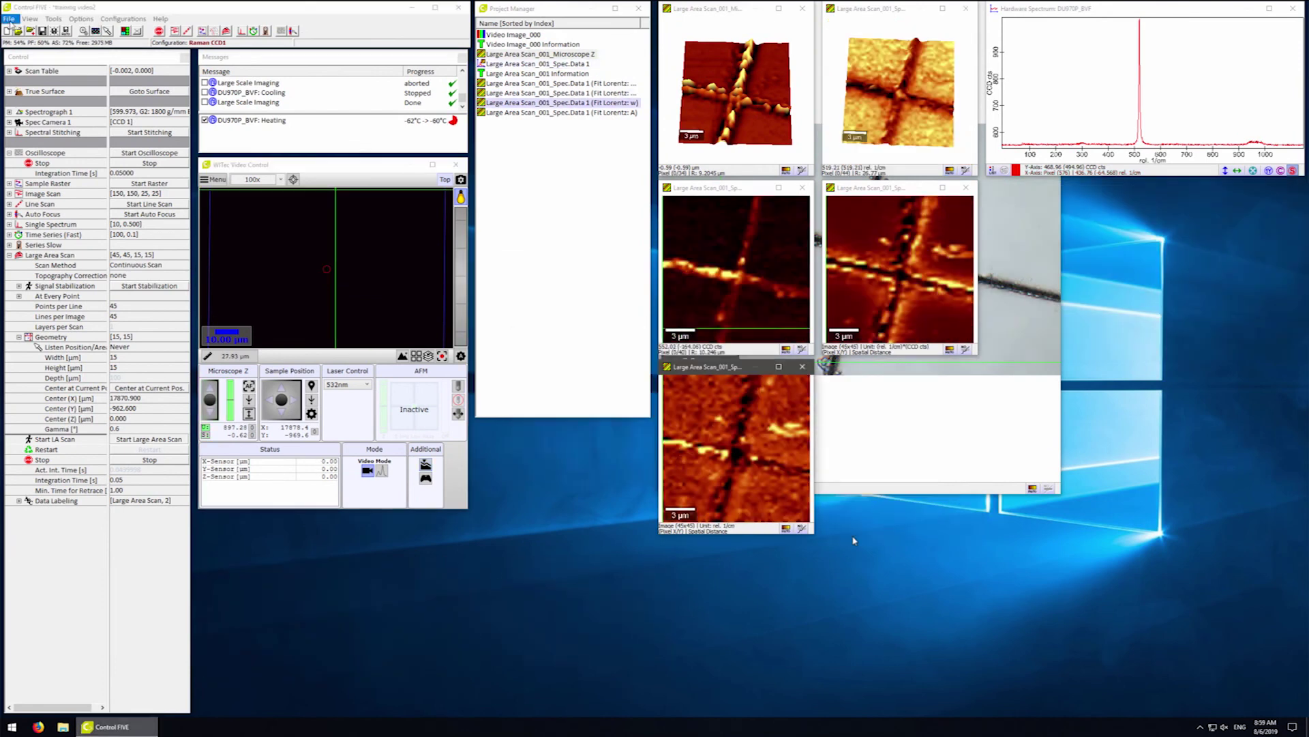
Exit WITec Control FIVE, answering Yes to save the project.
click(9, 19)
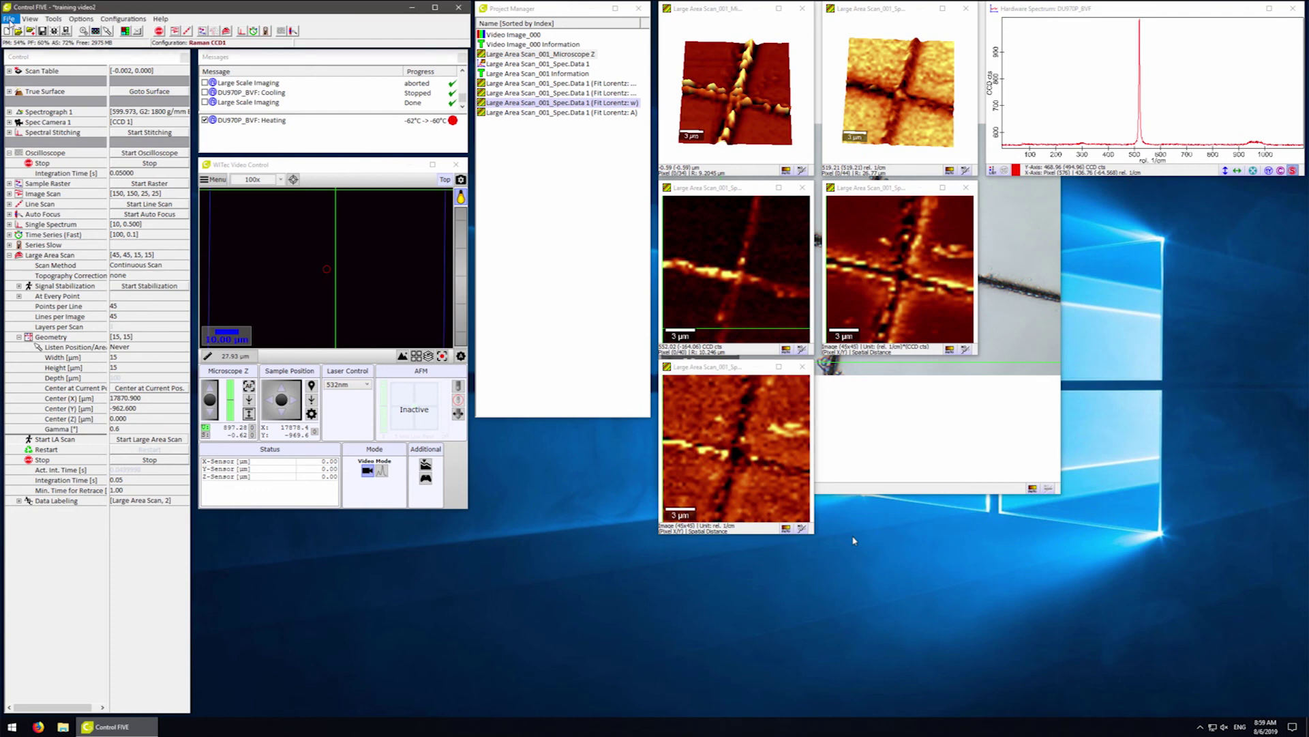
click(44, 125)
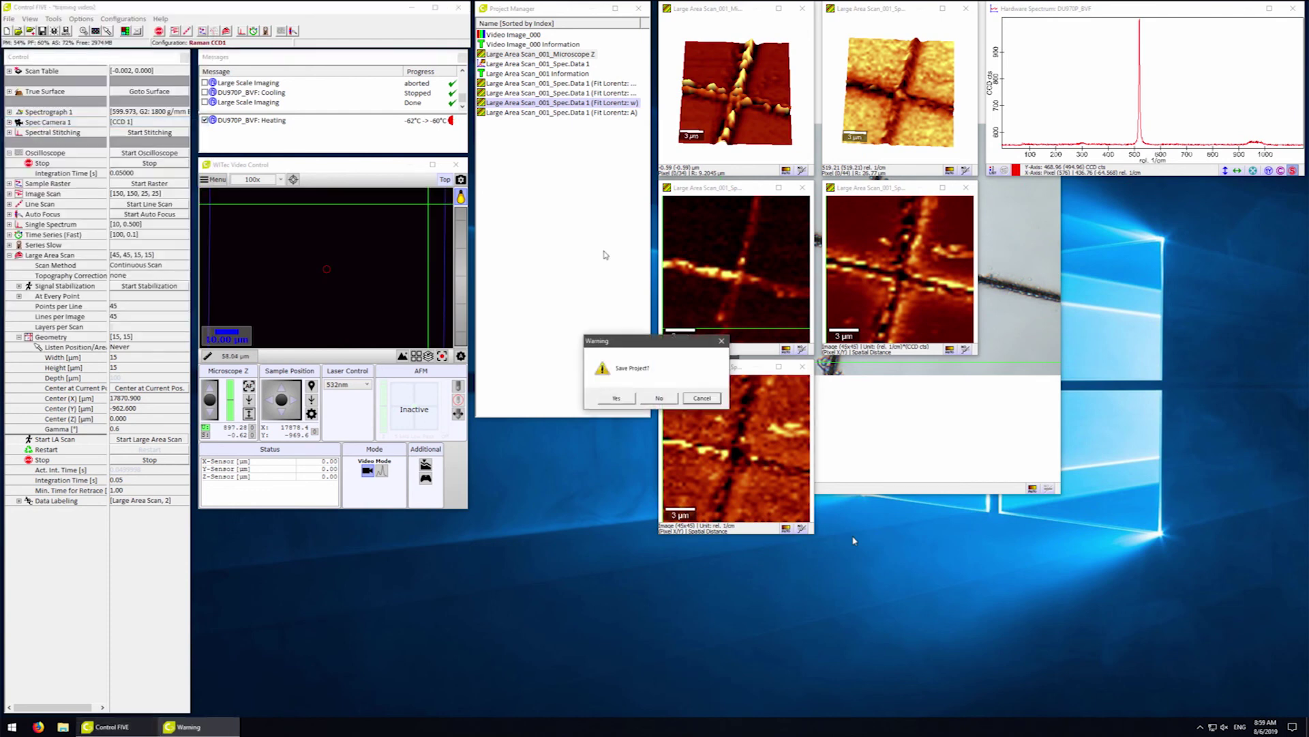
click(622, 401)
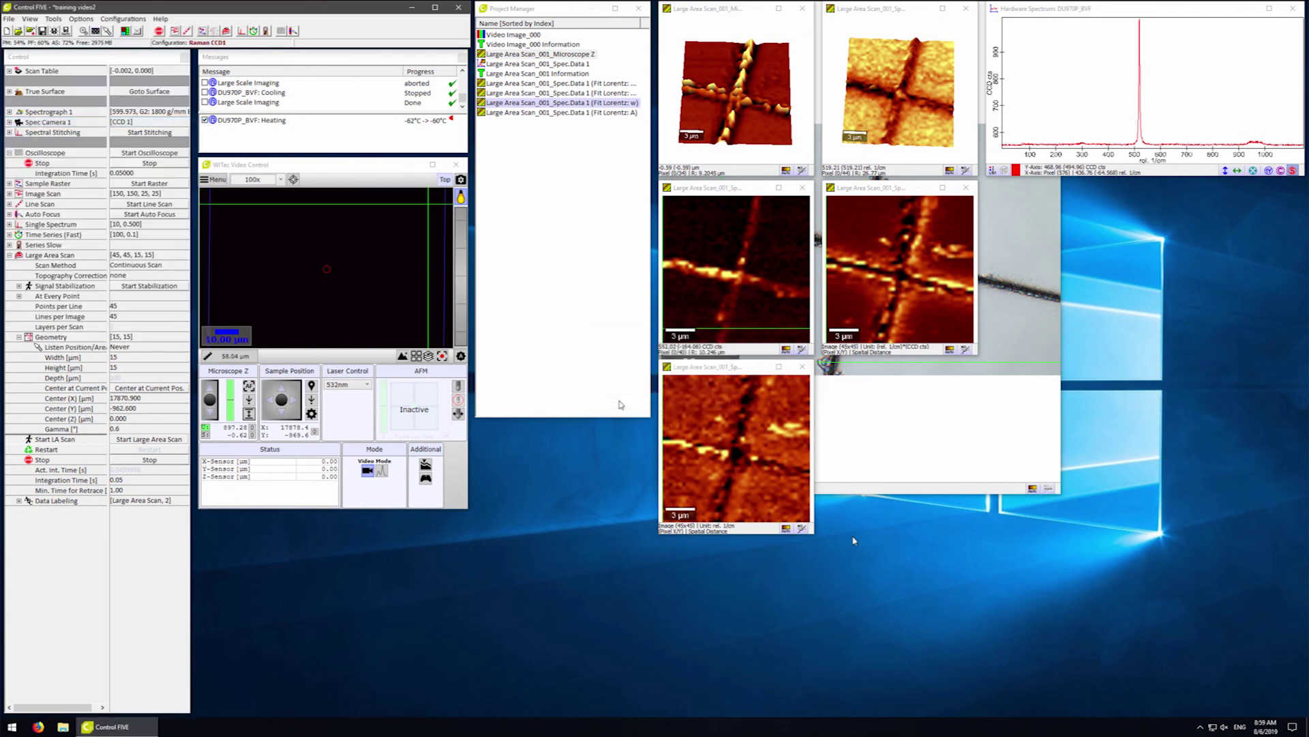